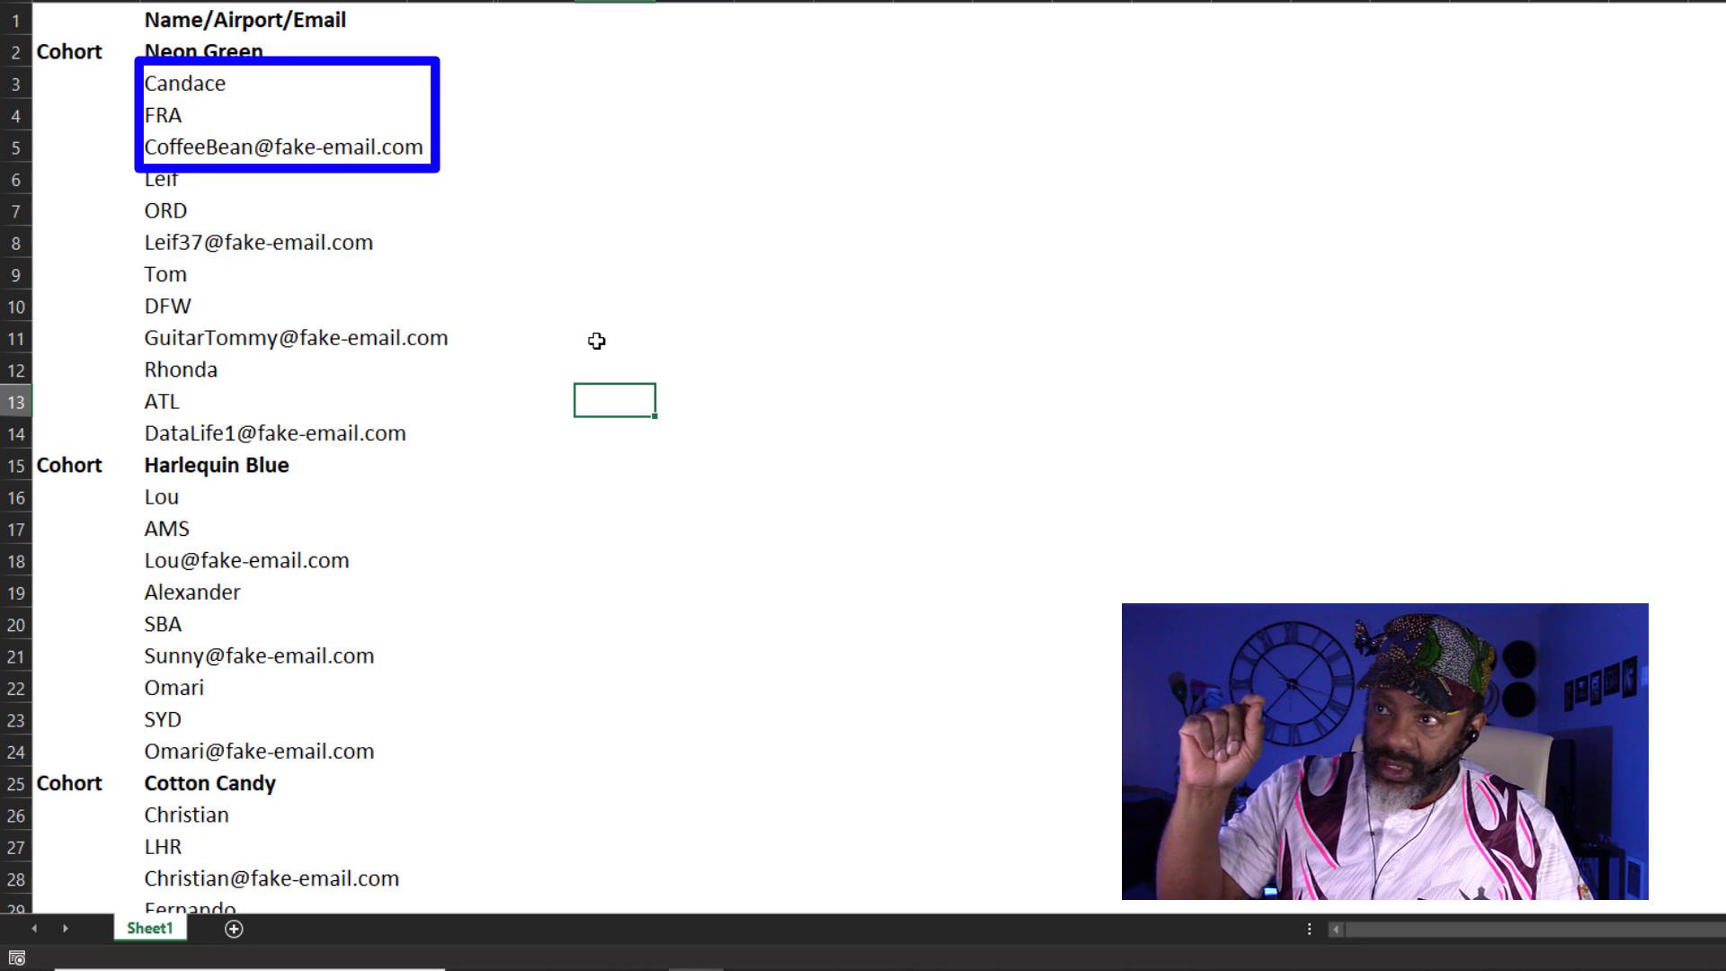
pyautogui.scroll(-5, 596, 341)
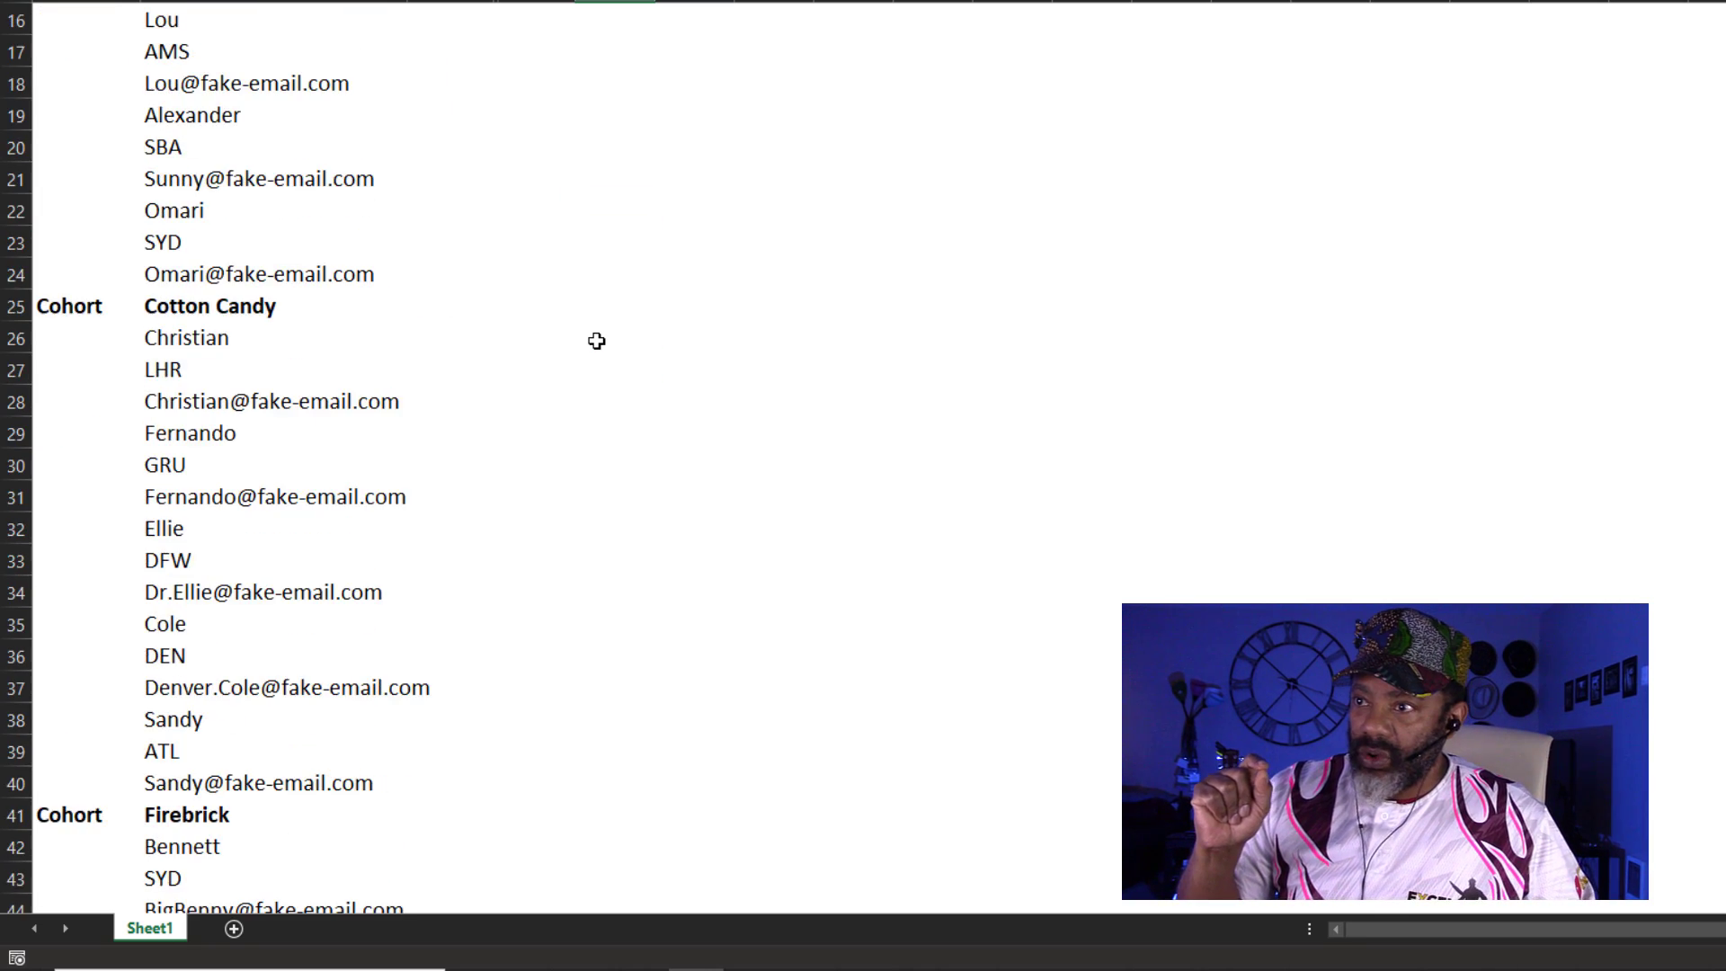
pyautogui.scroll(-8, 596, 341)
pyautogui.scroll(-5, 596, 340)
pyautogui.scroll(-6, 596, 341)
pyautogui.scroll(-6, 596, 341)
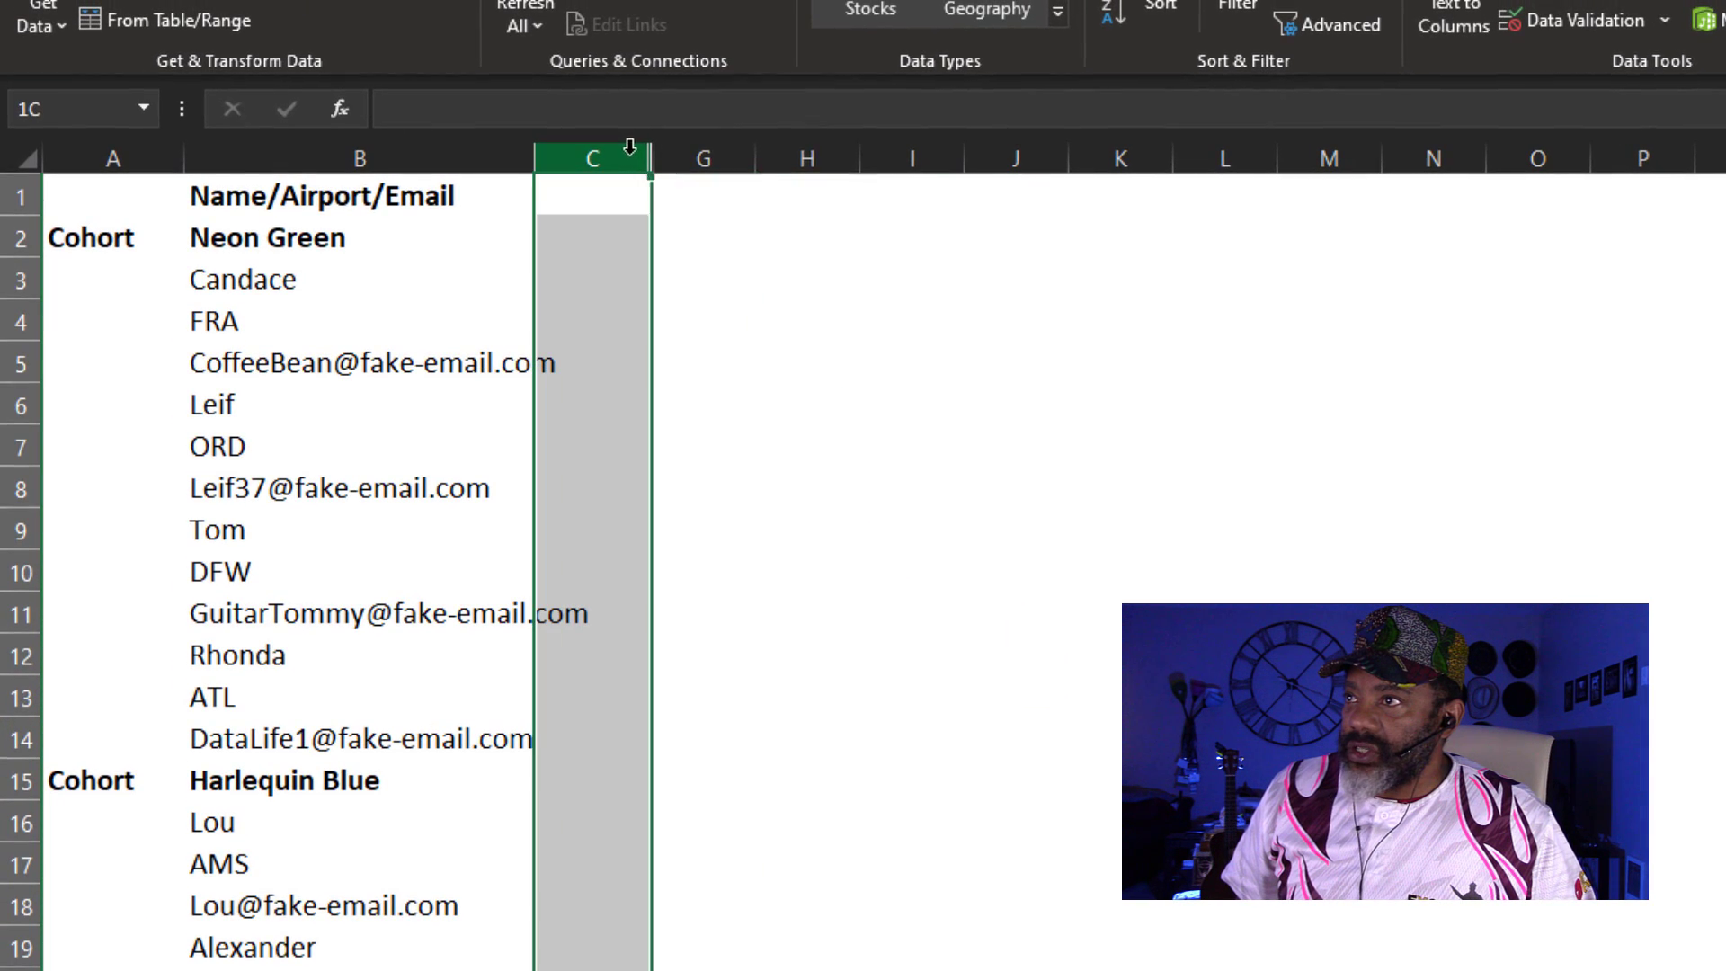
# Step: Unhide the hidden columns D through F to reveal the Name/Email table
pyautogui.moveTo(607, 137); pyautogui.dragTo(683, 136)
pyautogui.rightClick(682, 136)
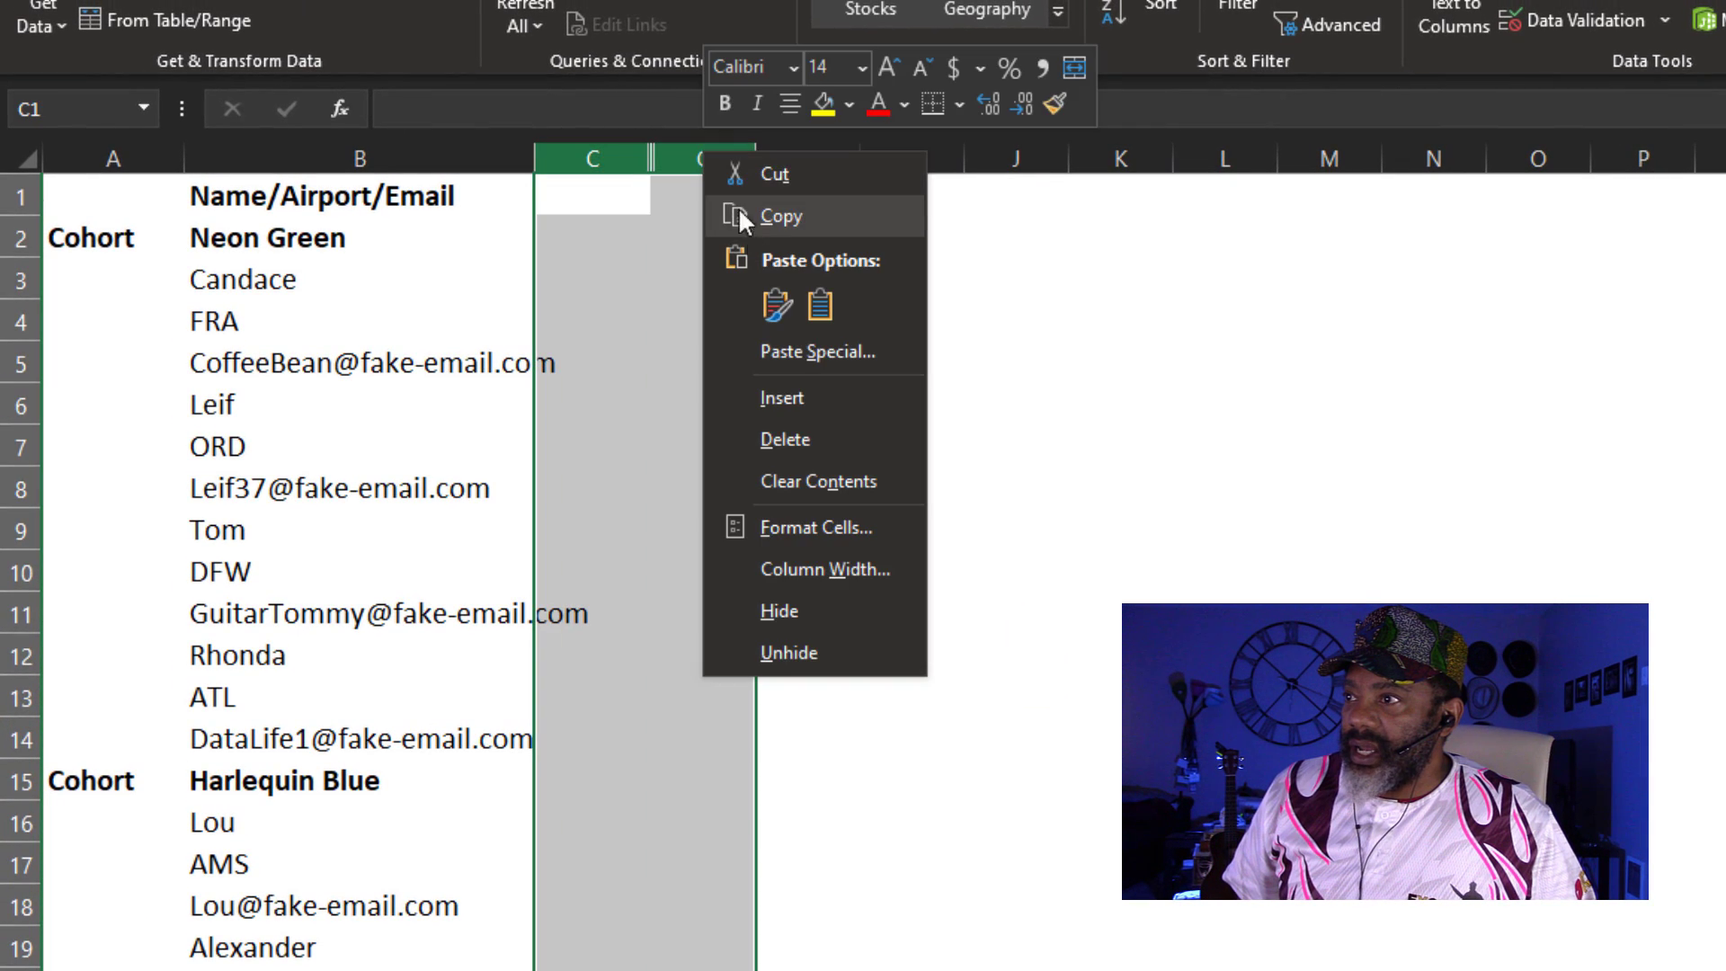
pyautogui.click(817, 651)
pyautogui.click(908, 877)
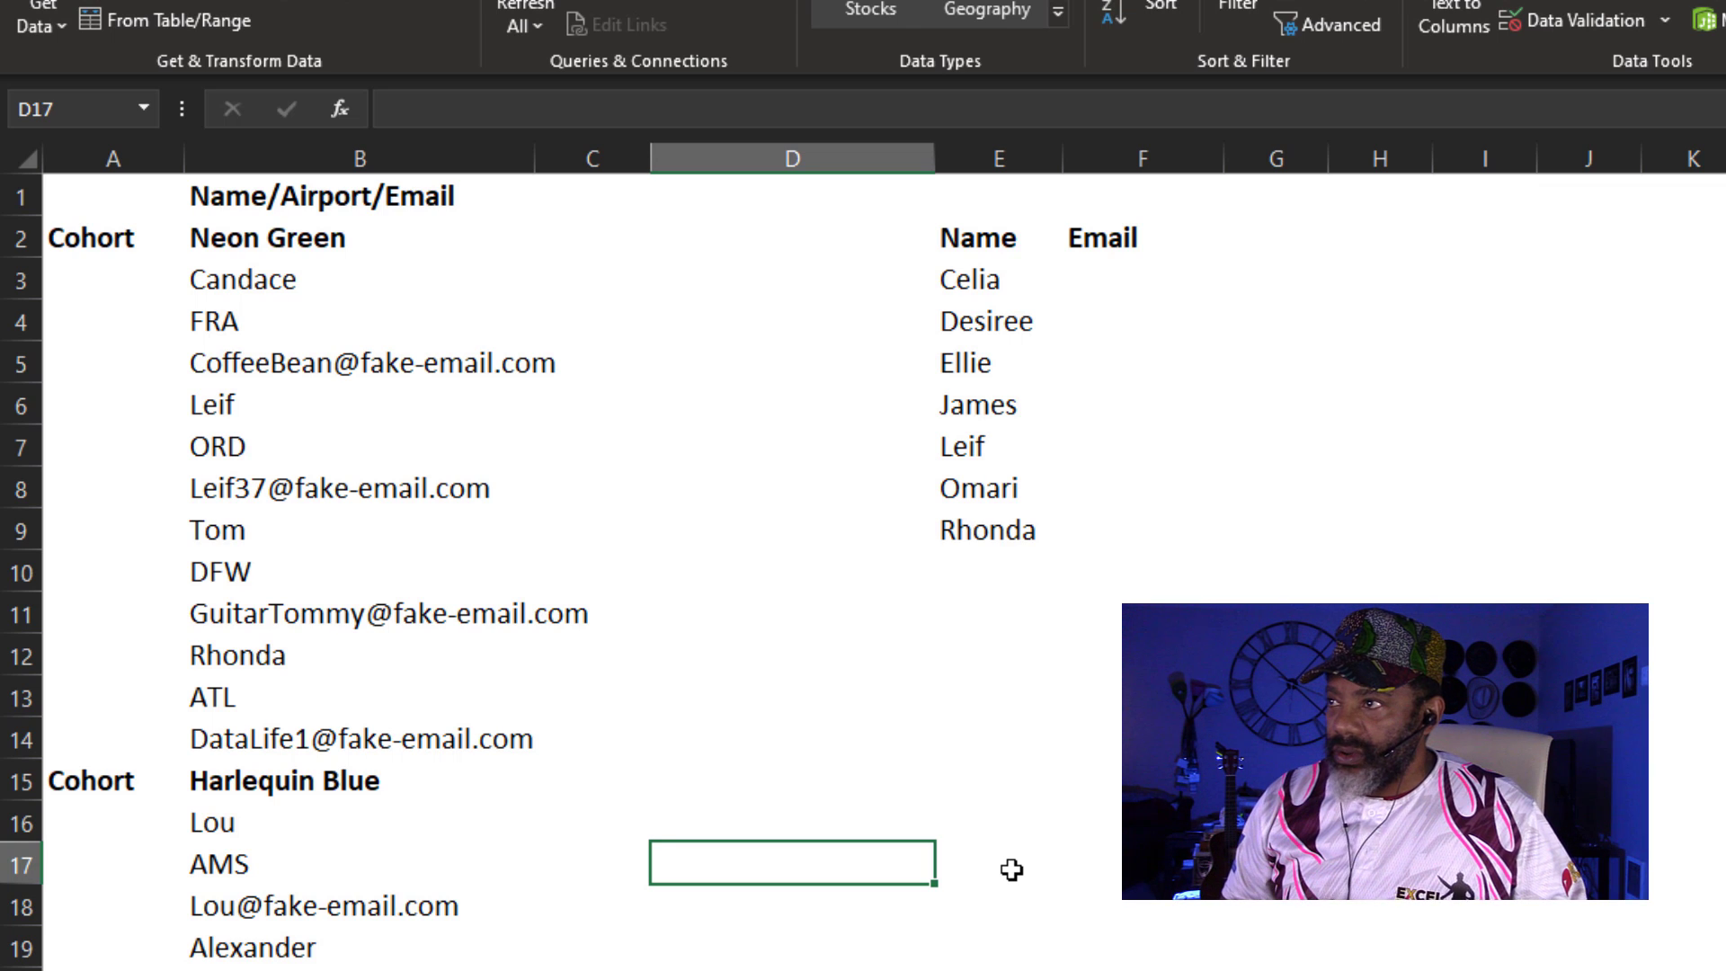
# Step: Start the F3 formula =INDEX(B:B,MATCH(E3,B:B,0)) to look up Celia
pyautogui.click(1107, 766)
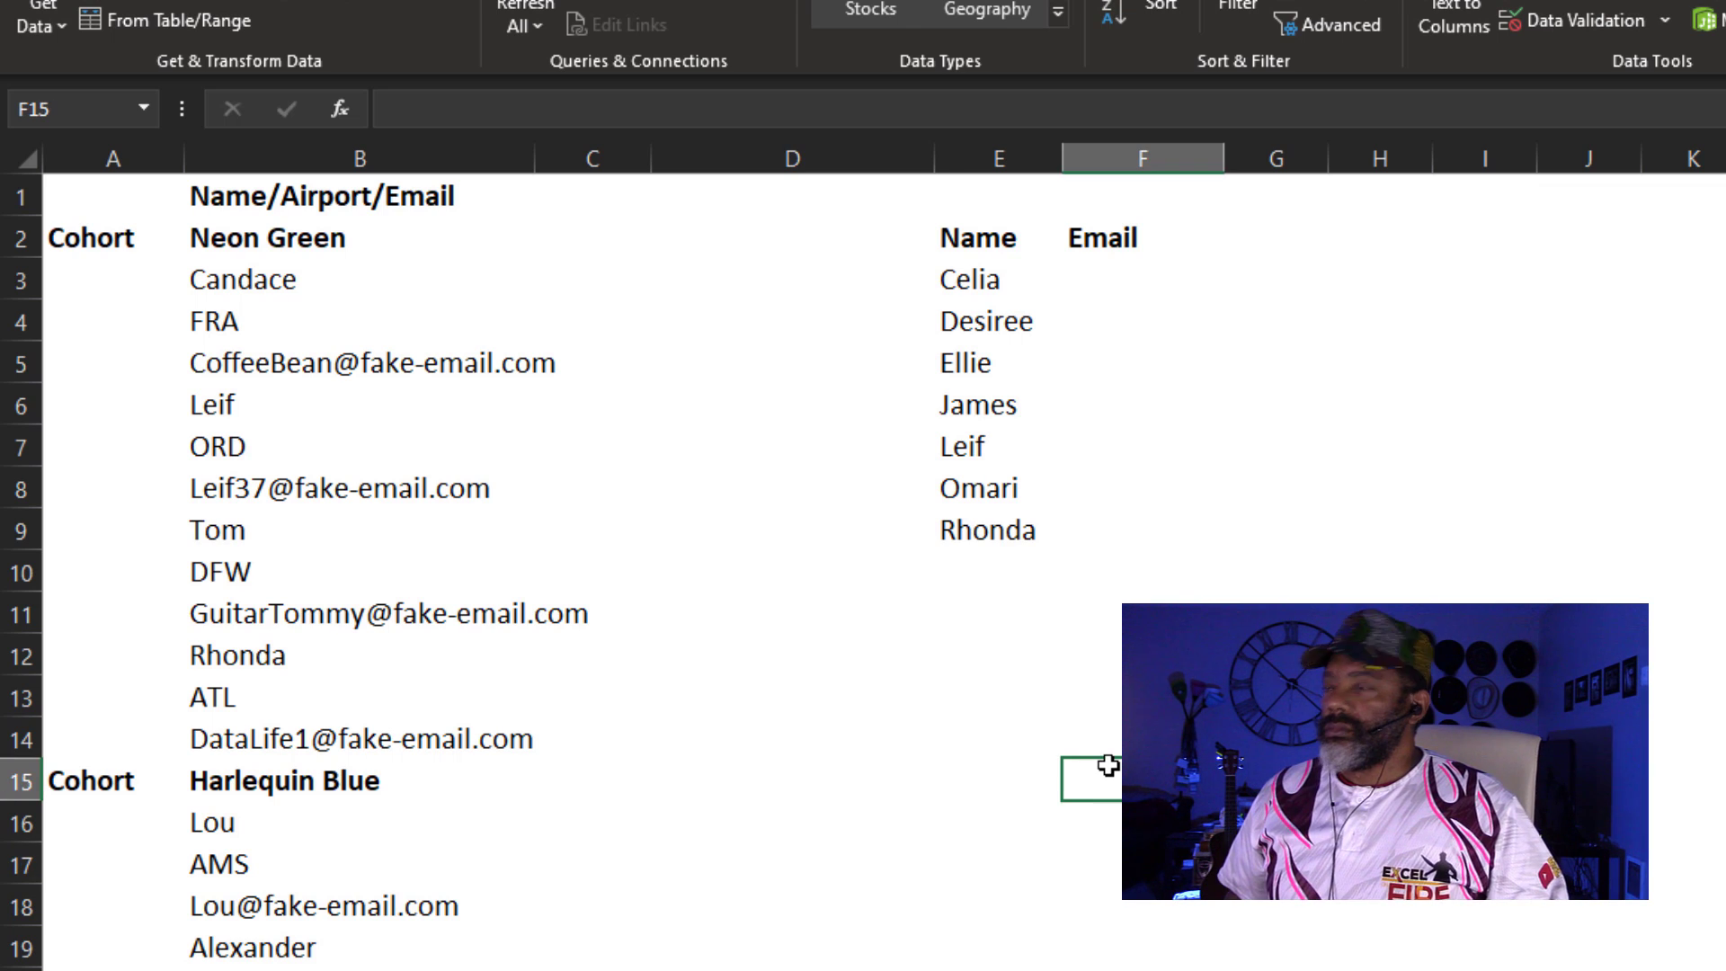
pyautogui.click(1084, 288)
pyautogui.write('=')
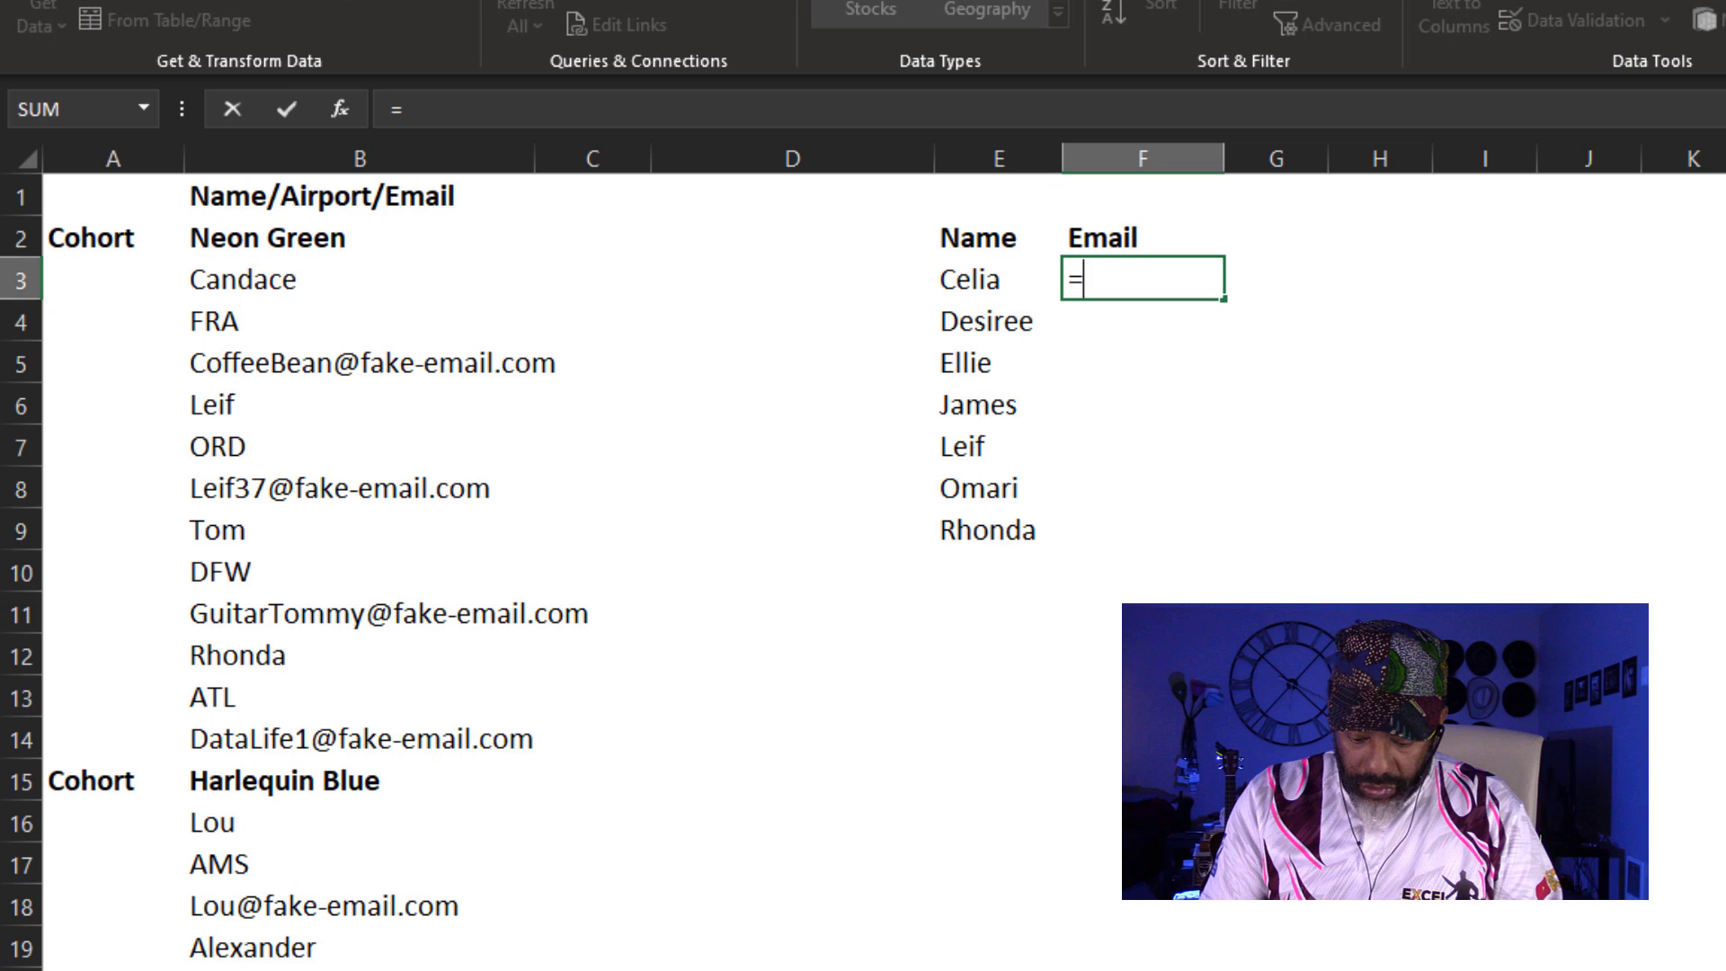
pyautogui.write('index')
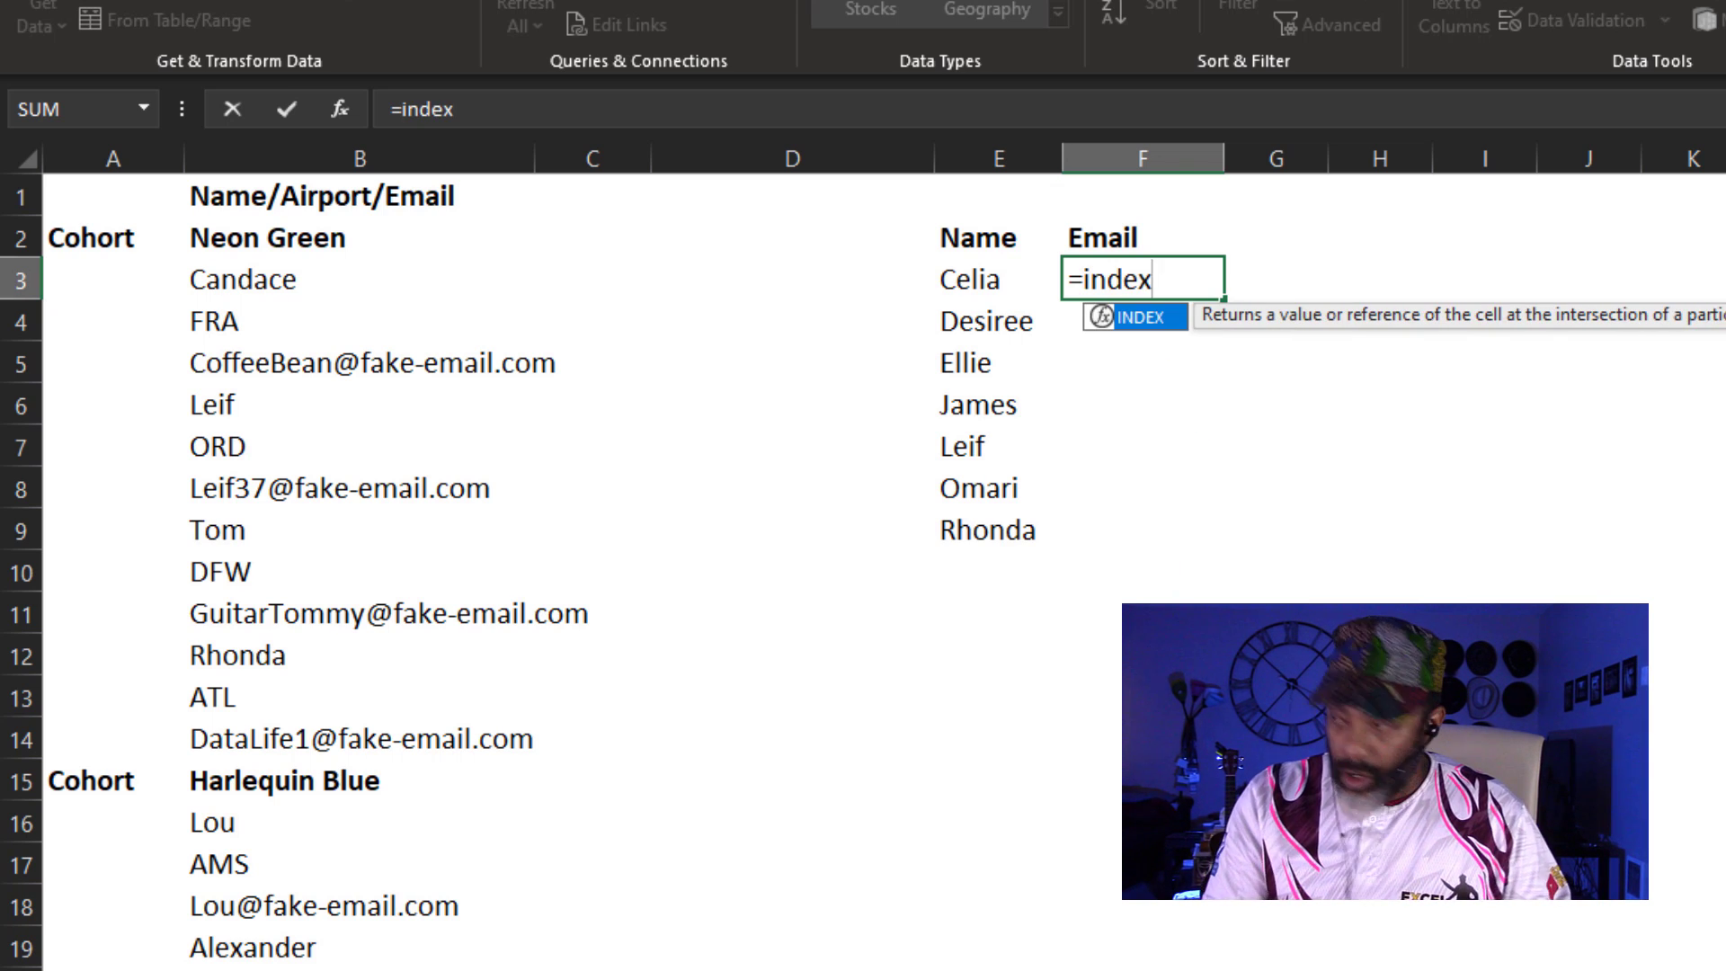
pyautogui.write('(')
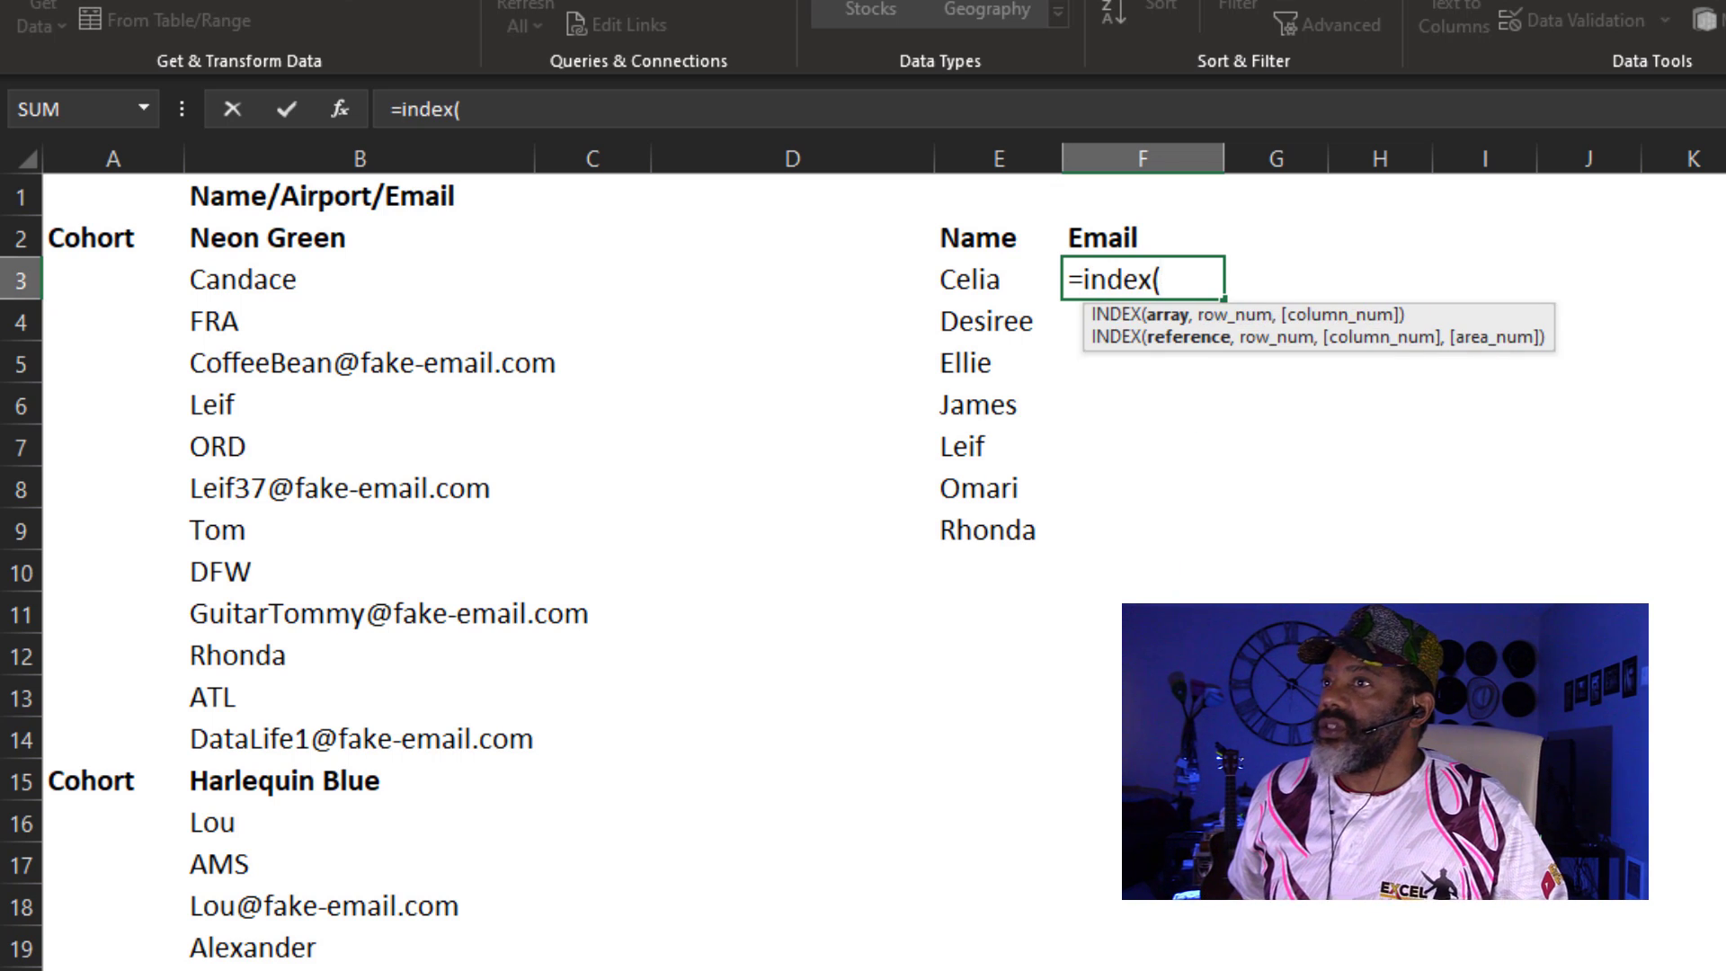
pyautogui.click(259, 163)
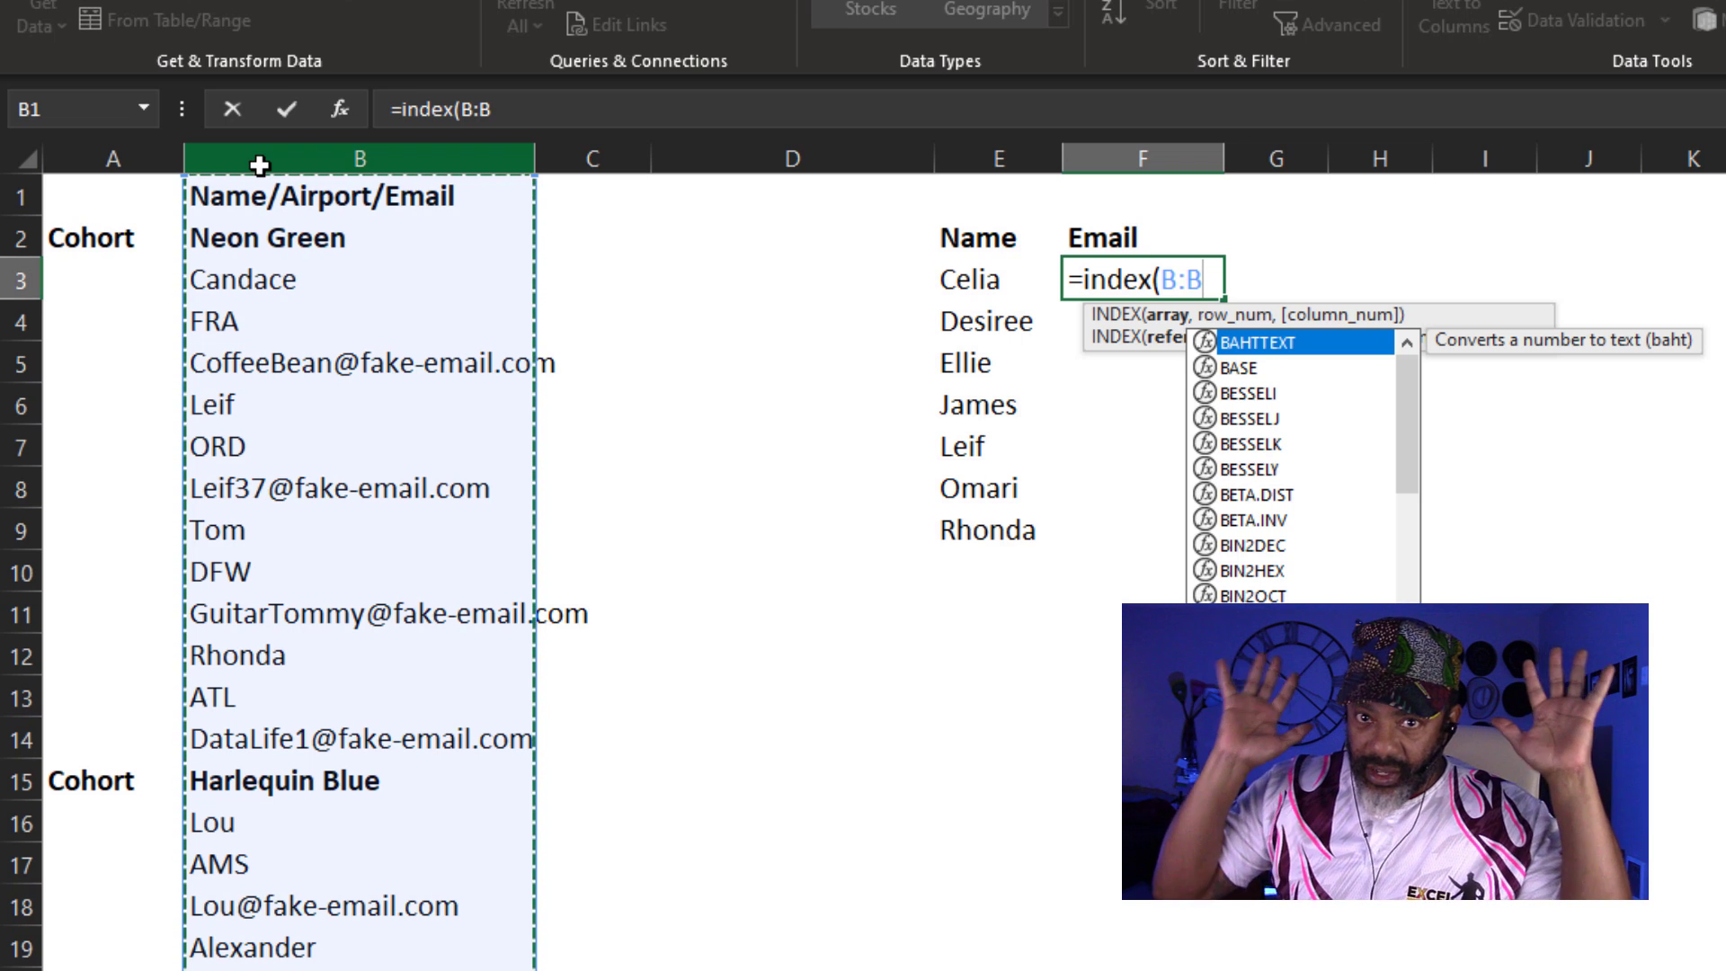
pyautogui.write(',')
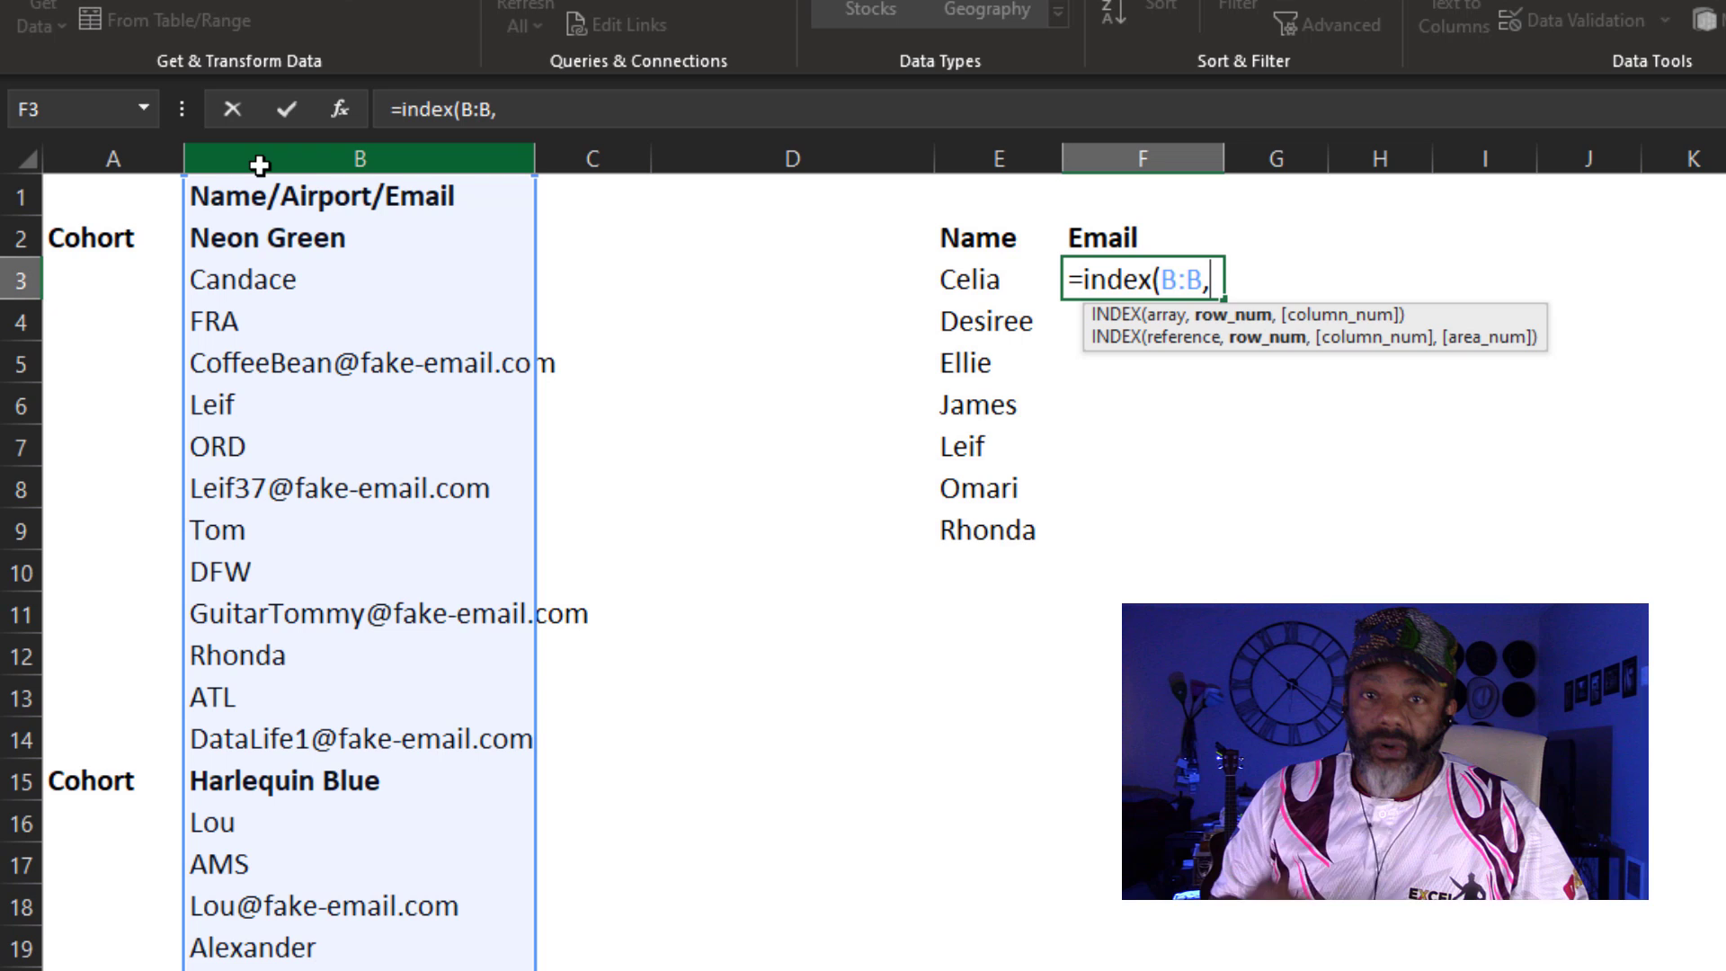
pyautogui.write('matc')
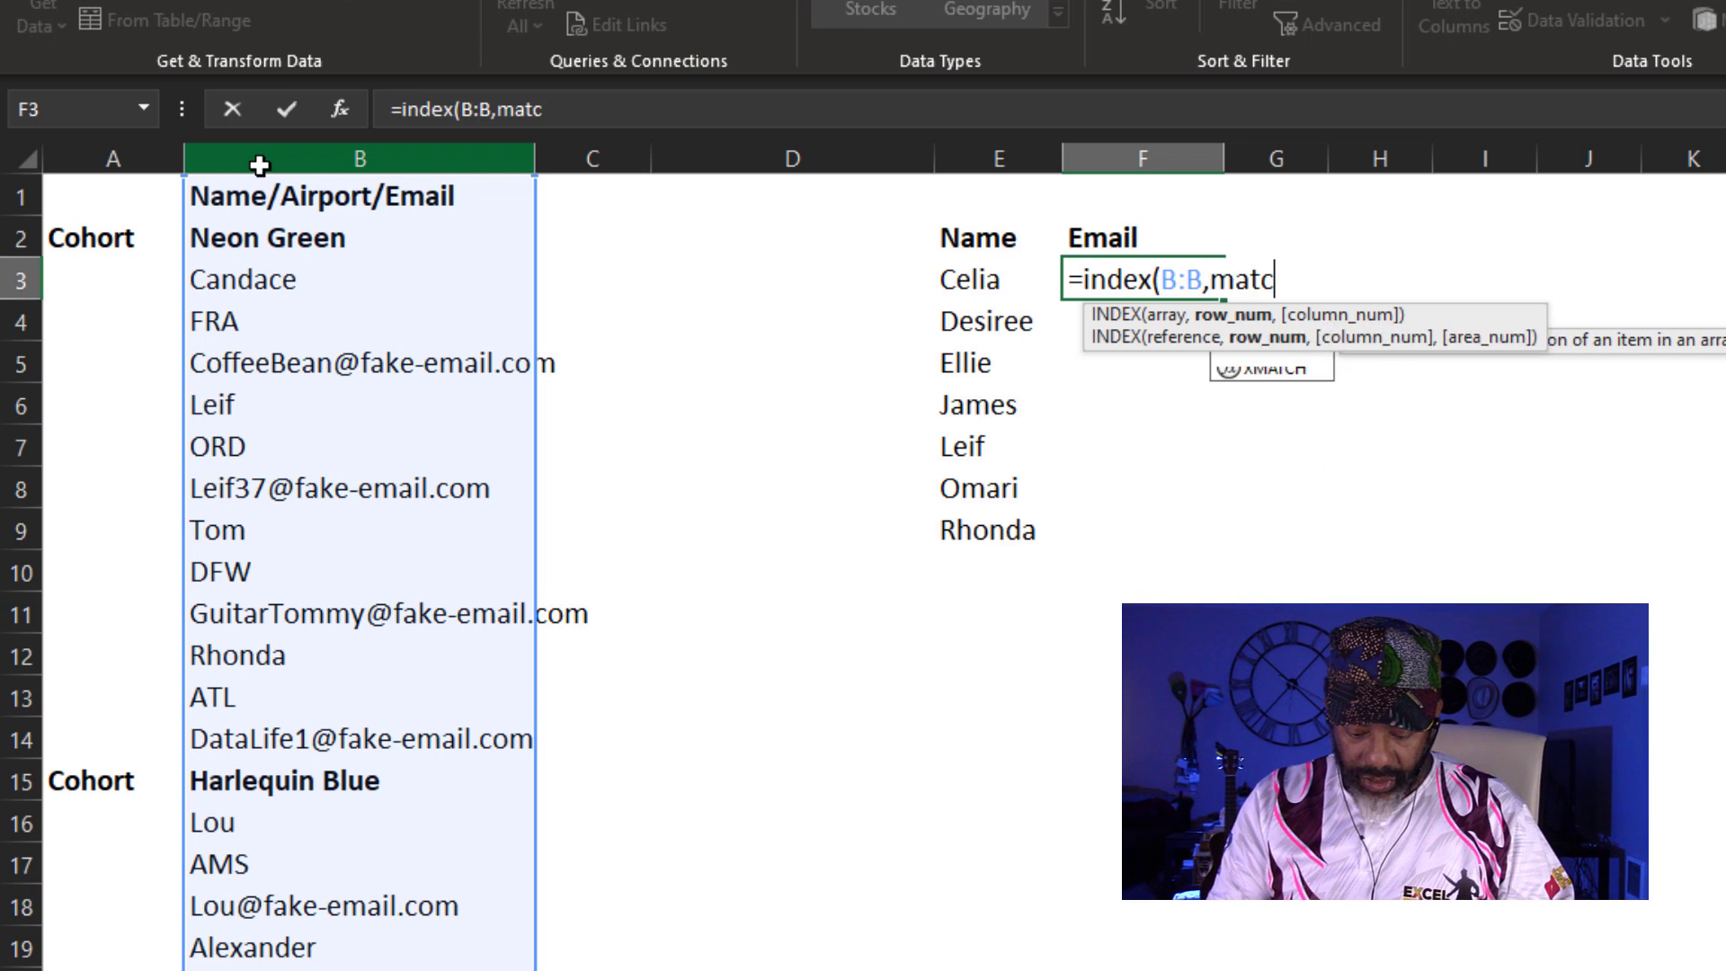
pyautogui.write('h(')
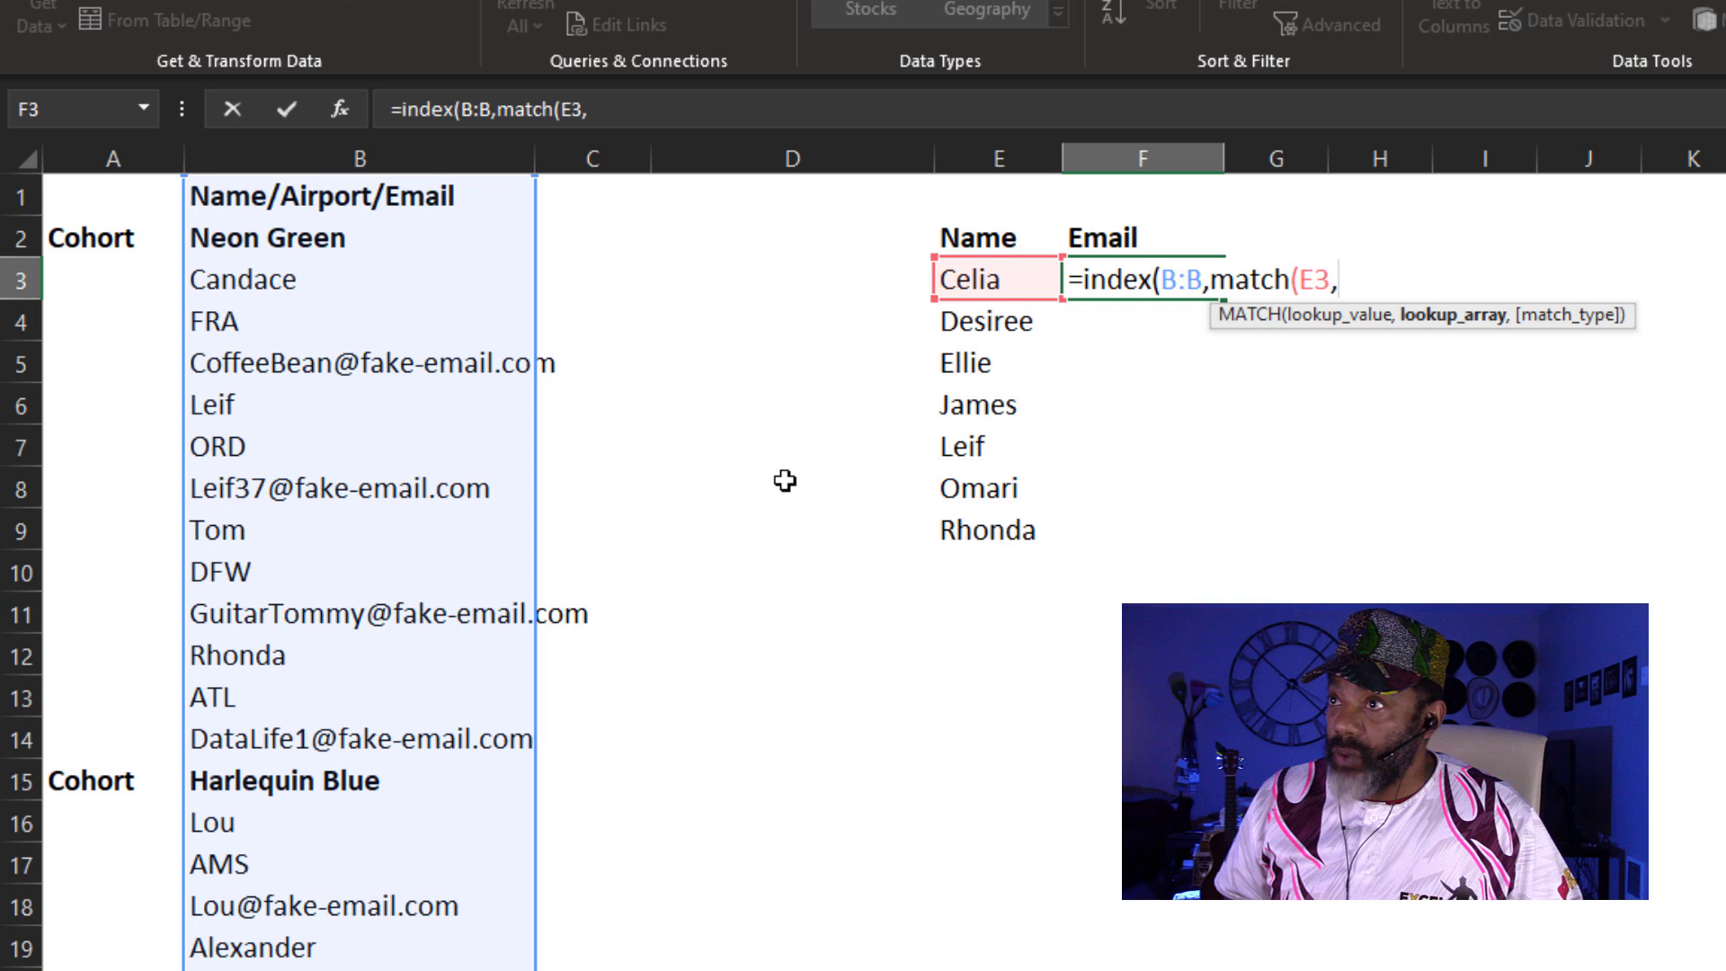
pyautogui.click(458, 158)
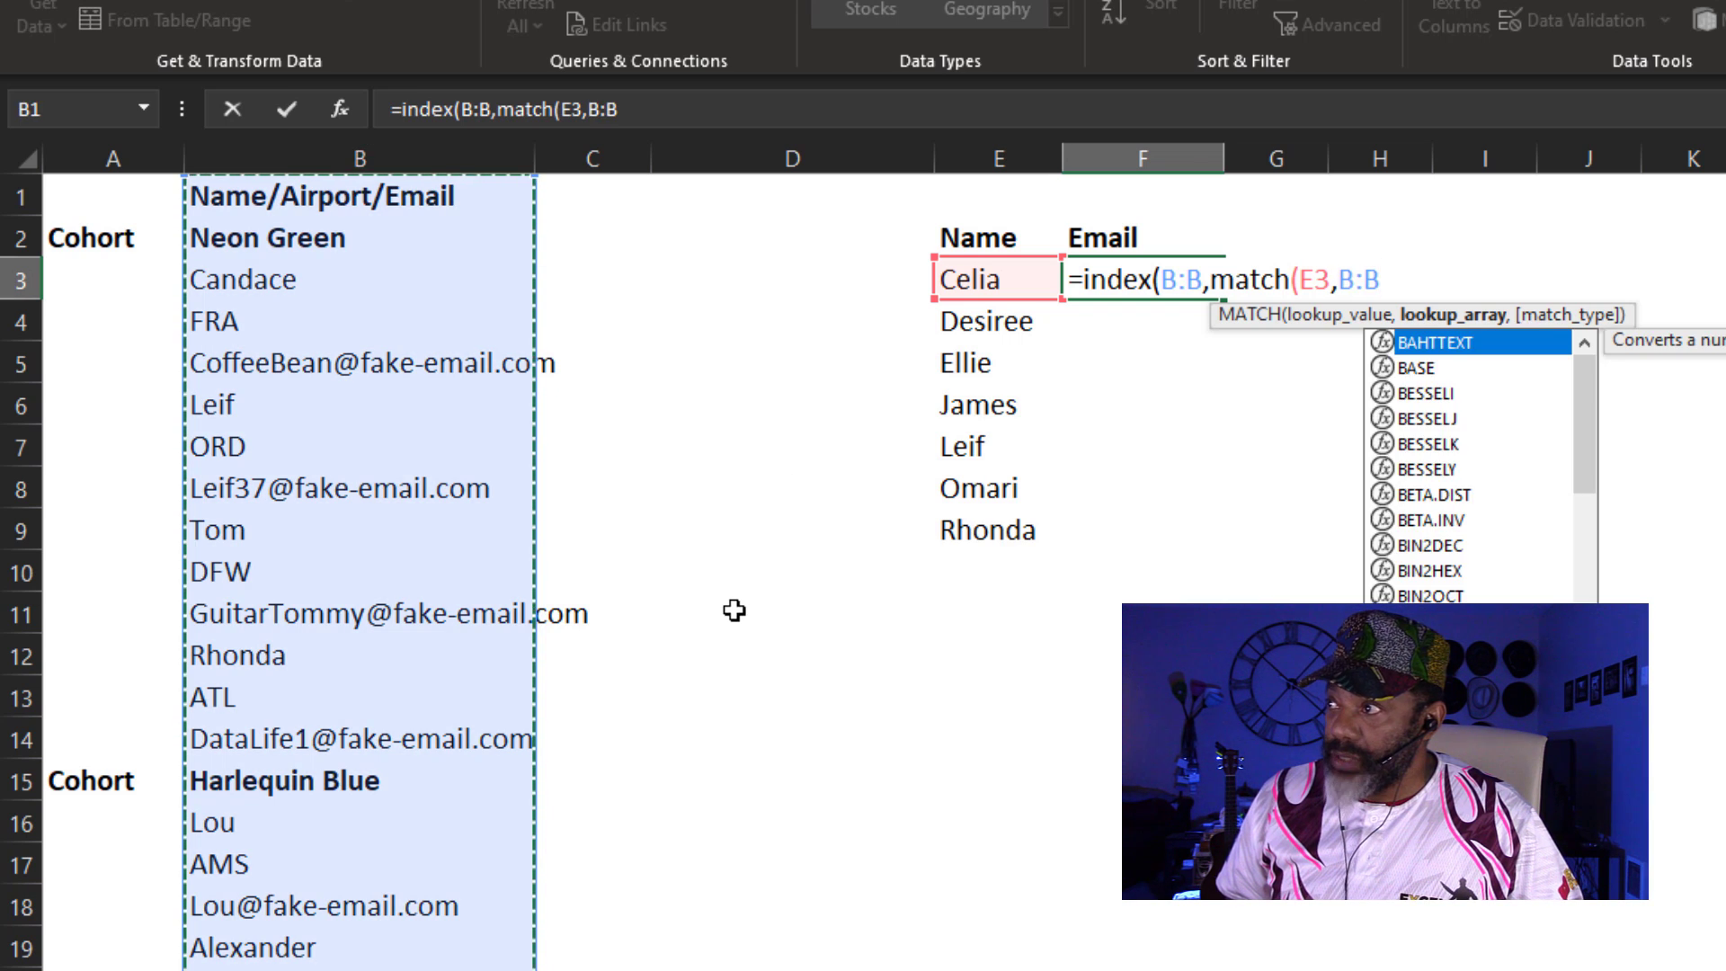
pyautogui.write(',')
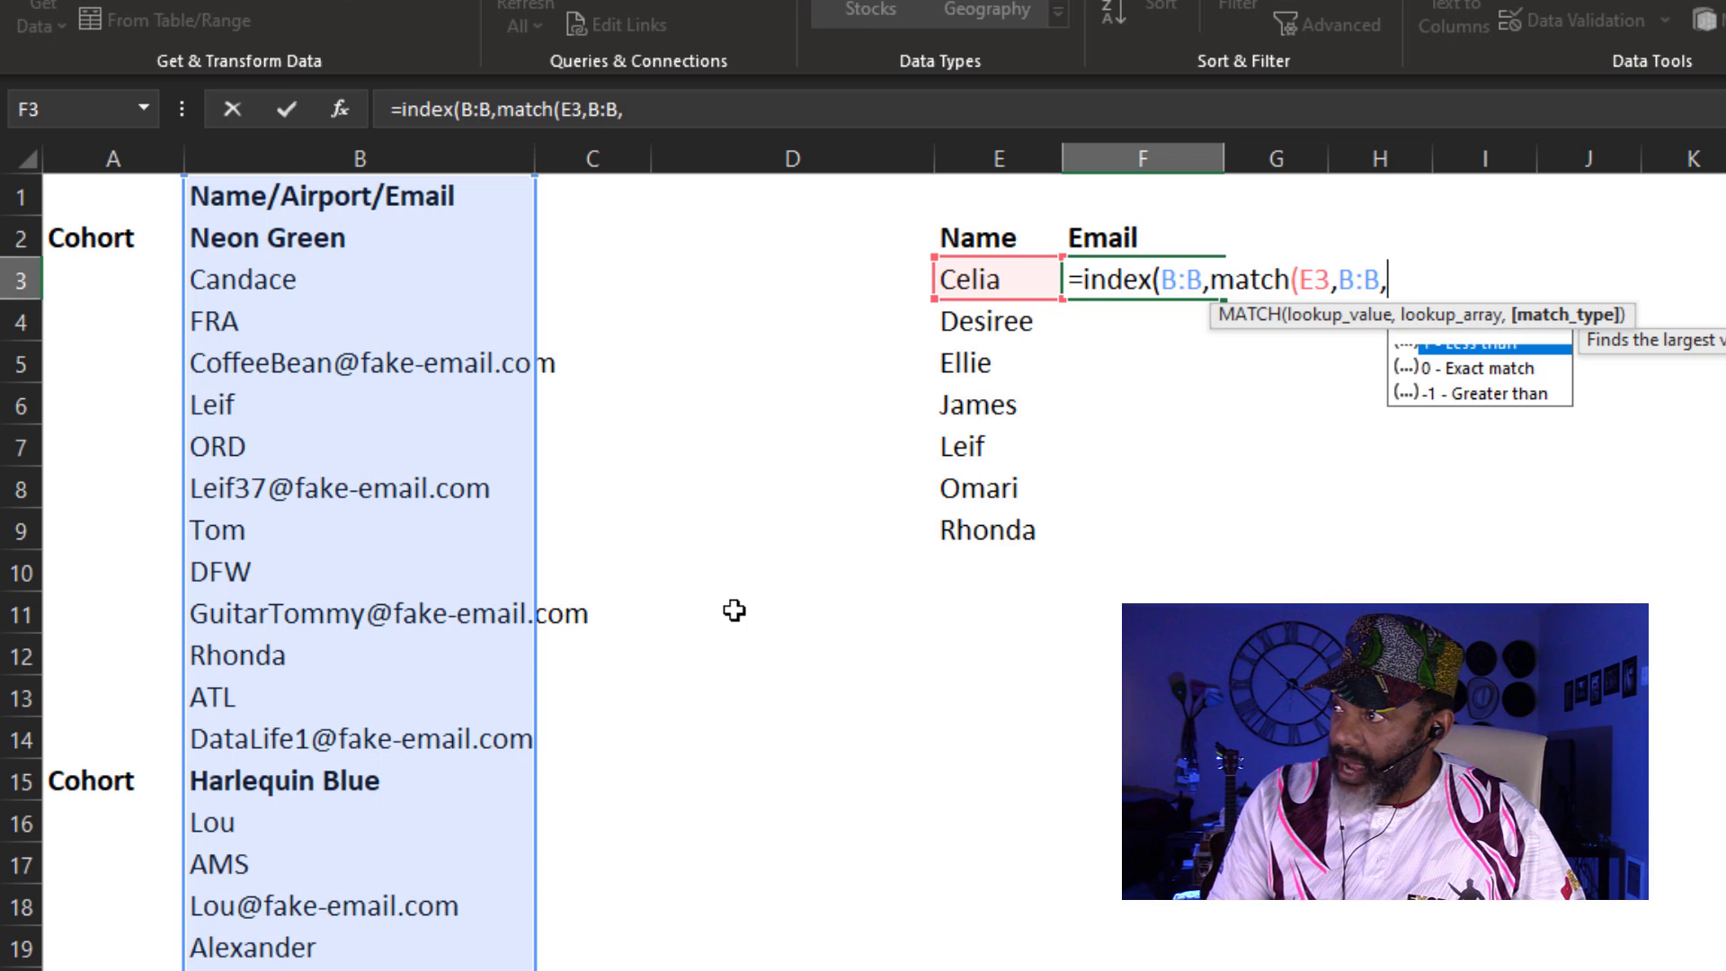
pyautogui.write('0)')
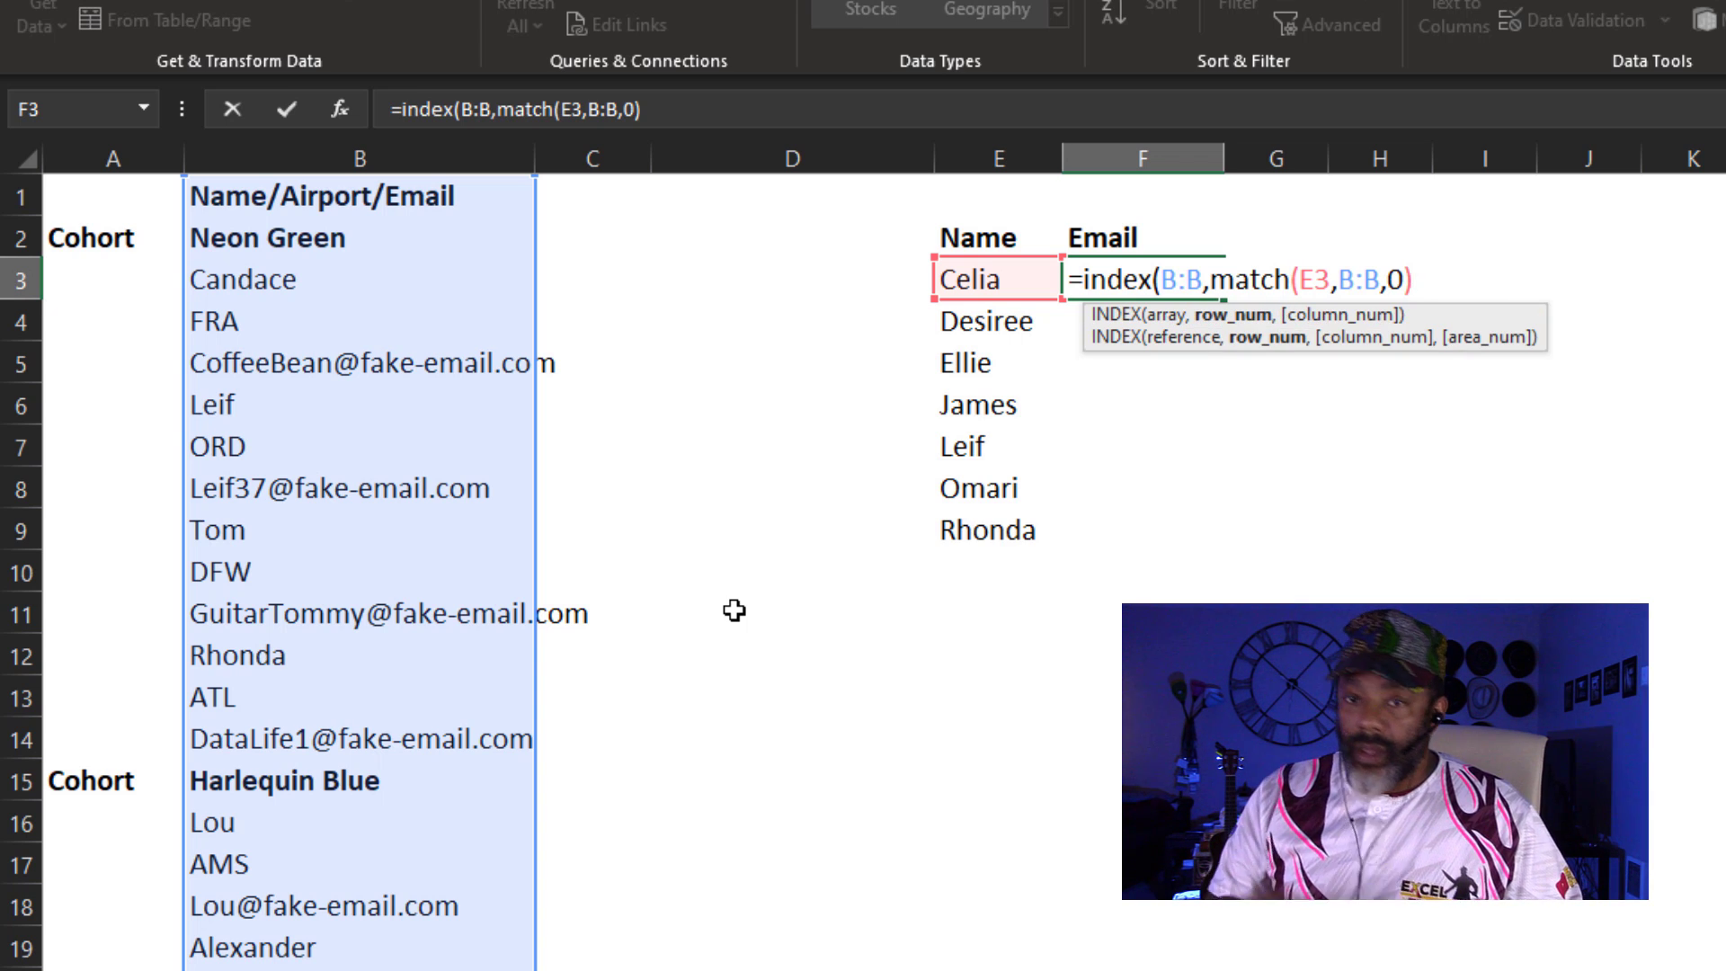
pyautogui.write(')')
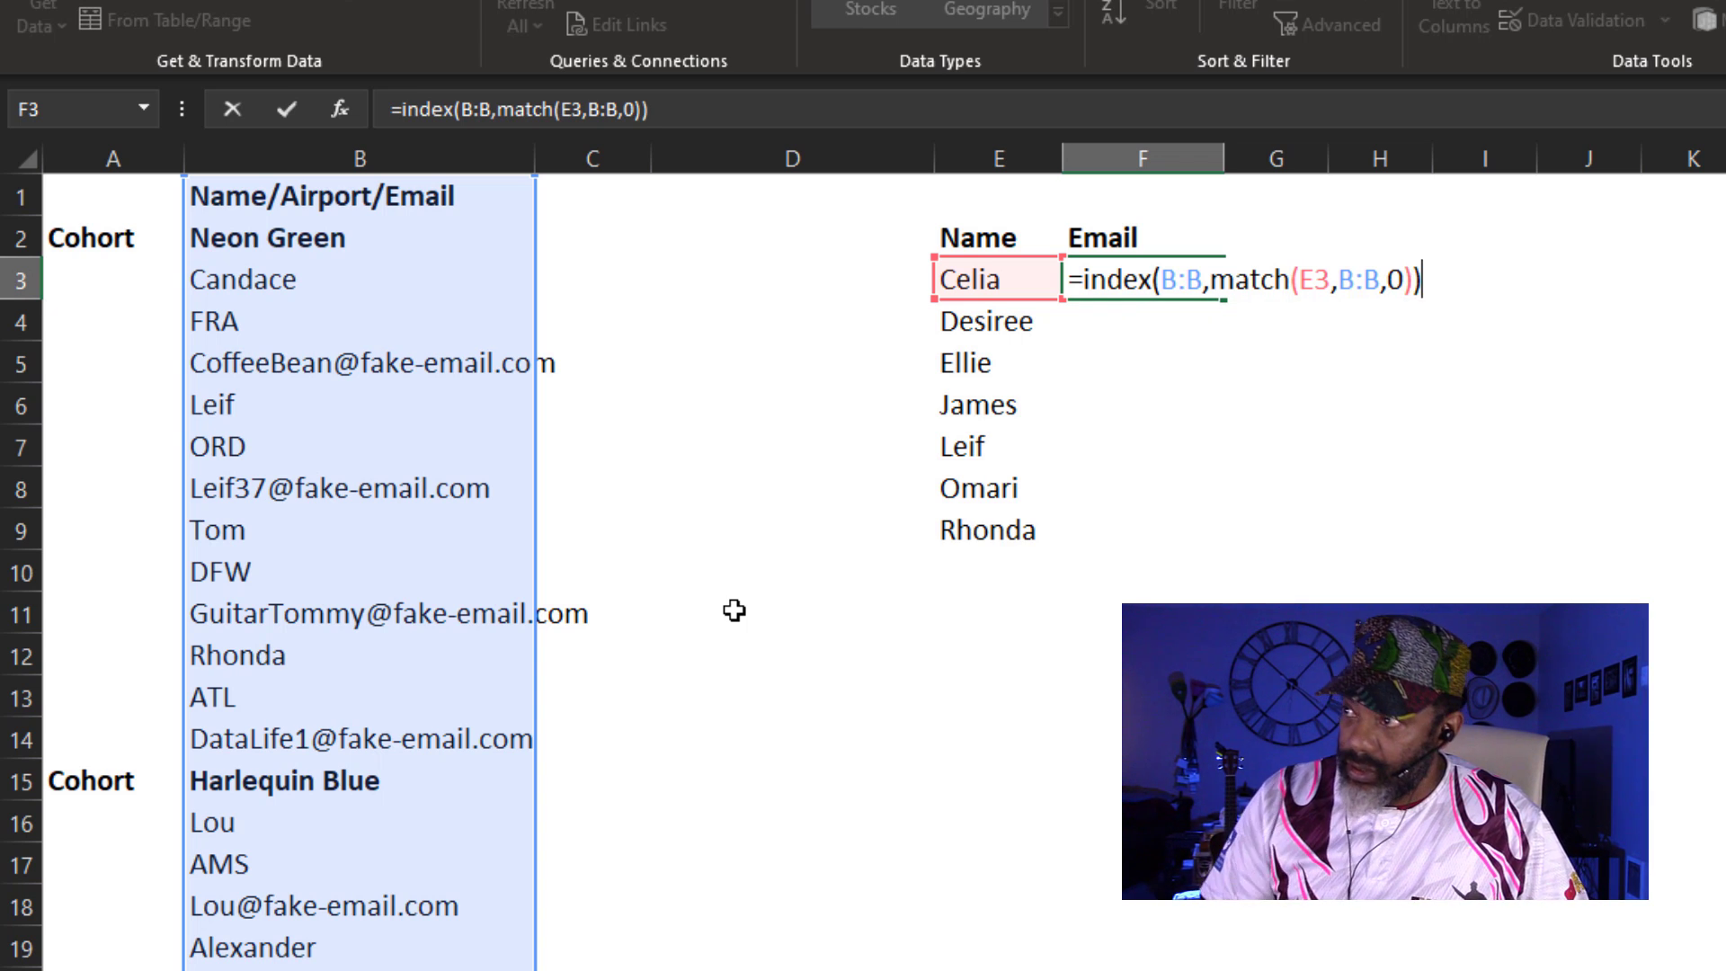
# Step: Enter the F3 lookup, then add +2 after MATCH to return the email two rows below
pyautogui.press('Return')
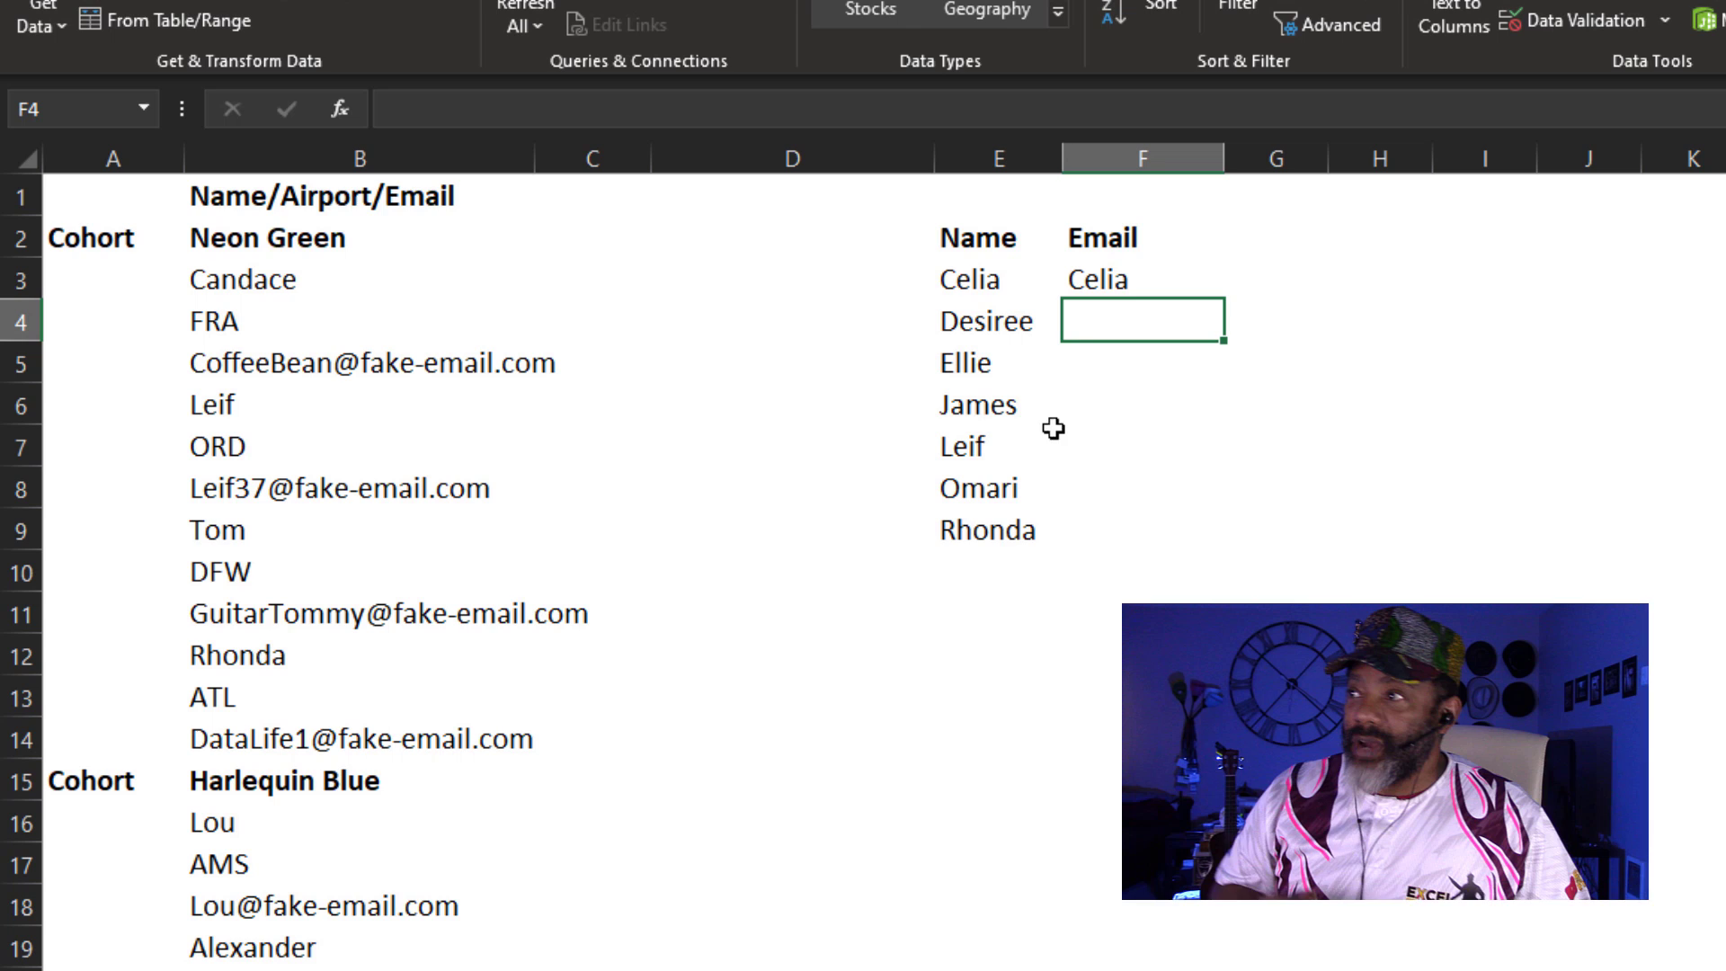
pyautogui.click(1088, 279)
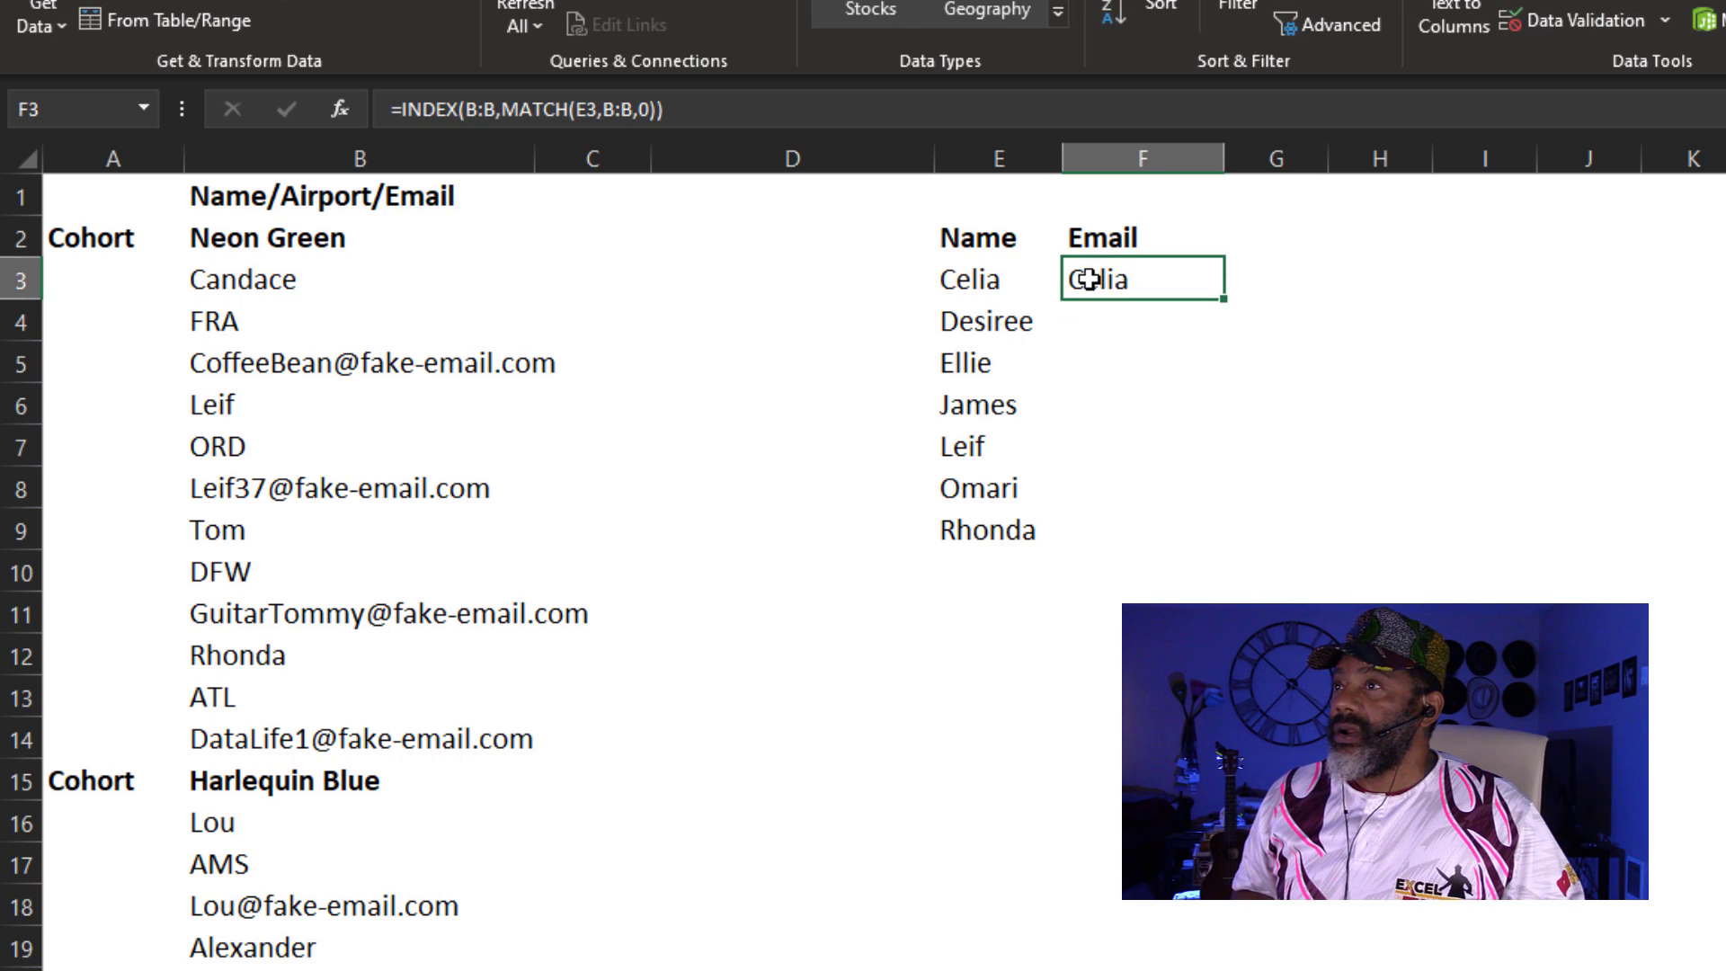
pyautogui.click(661, 110)
pyautogui.write('+2')
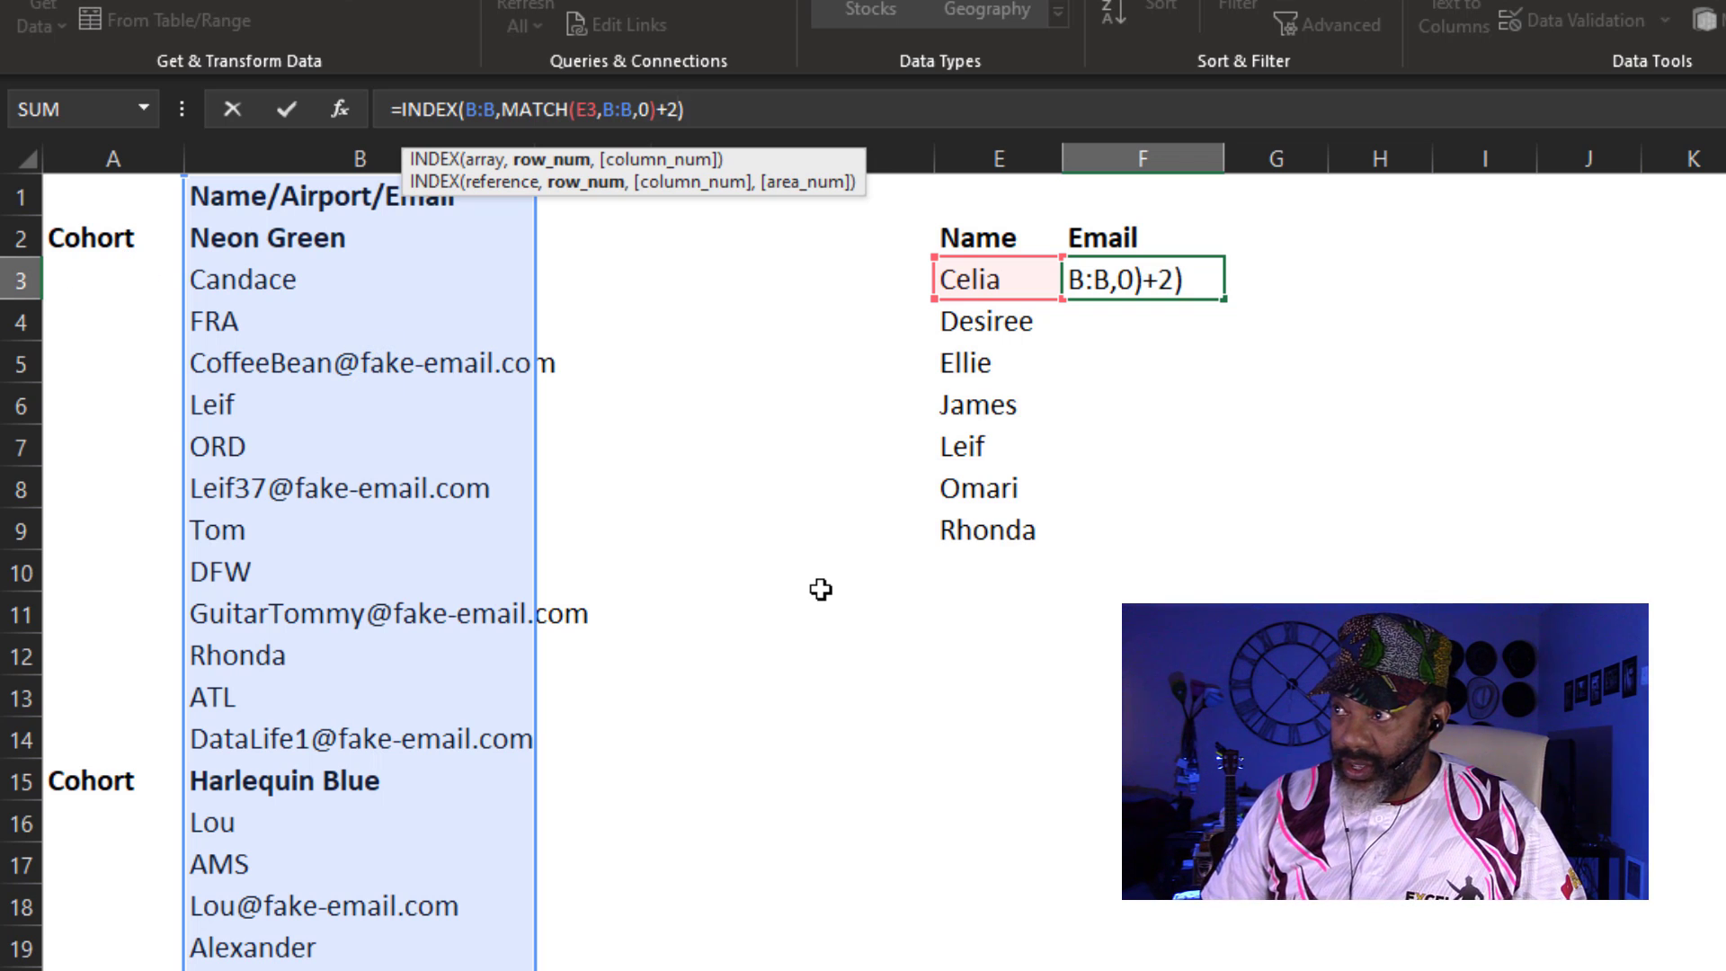
pyautogui.press('Return')
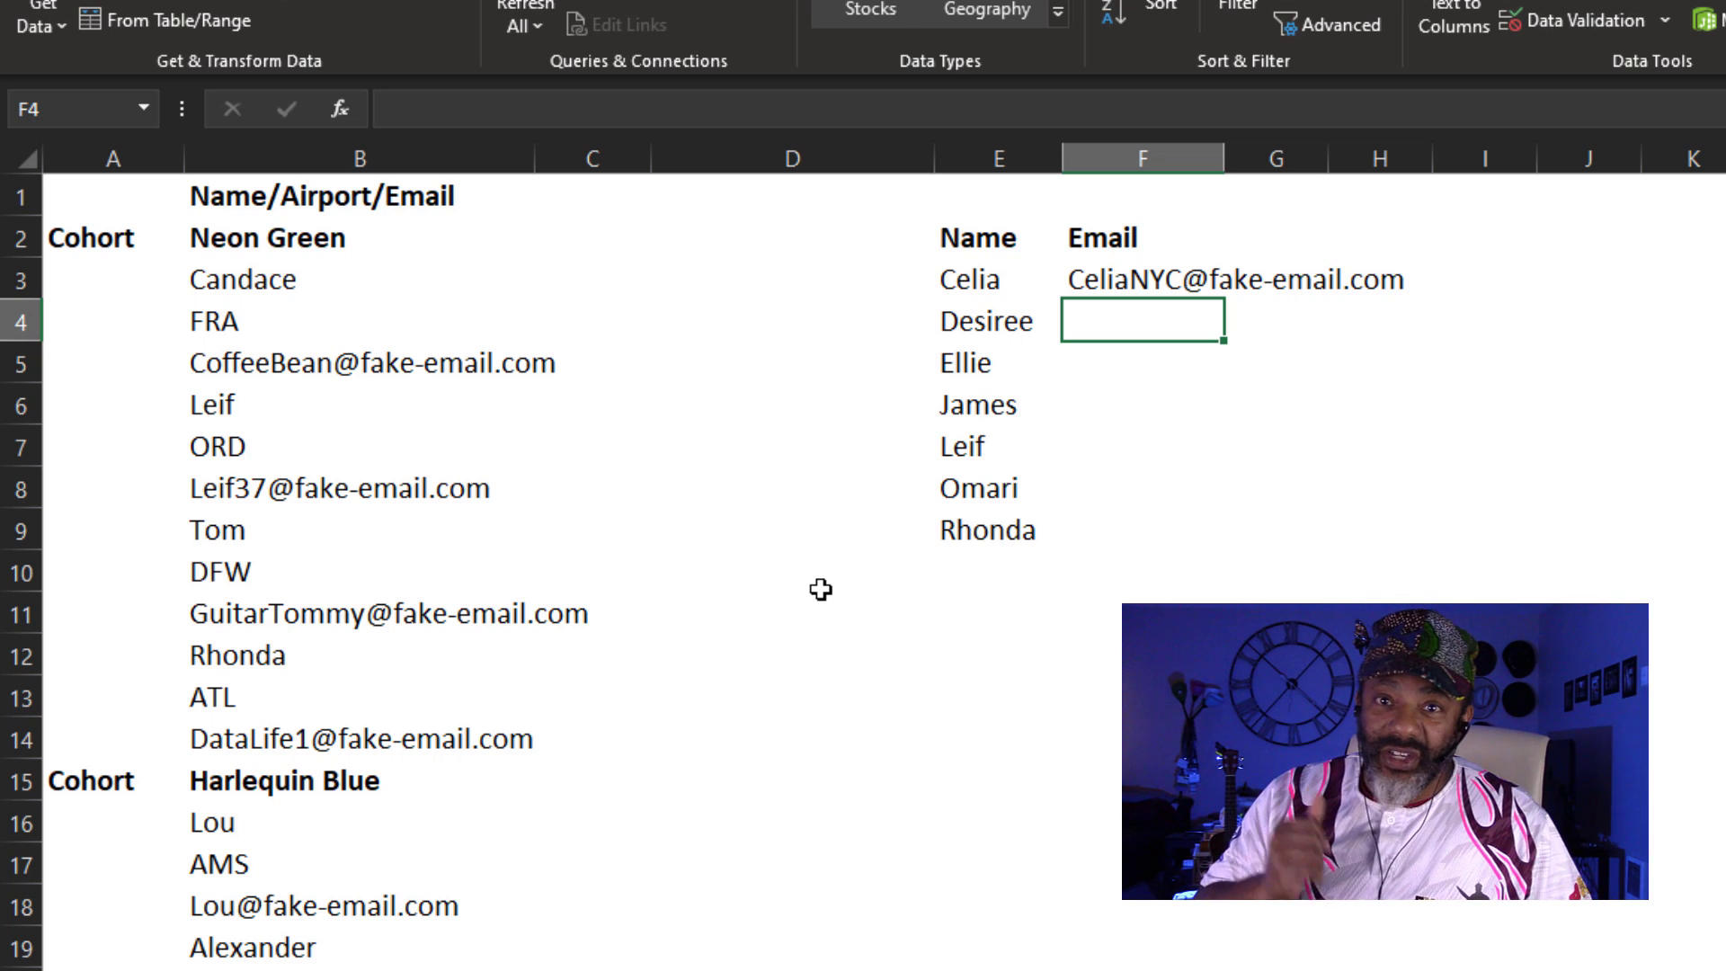
# Step: Fill the F3 formula down through F9 and autofit column F to show the emails
pyautogui.click(1087, 278)
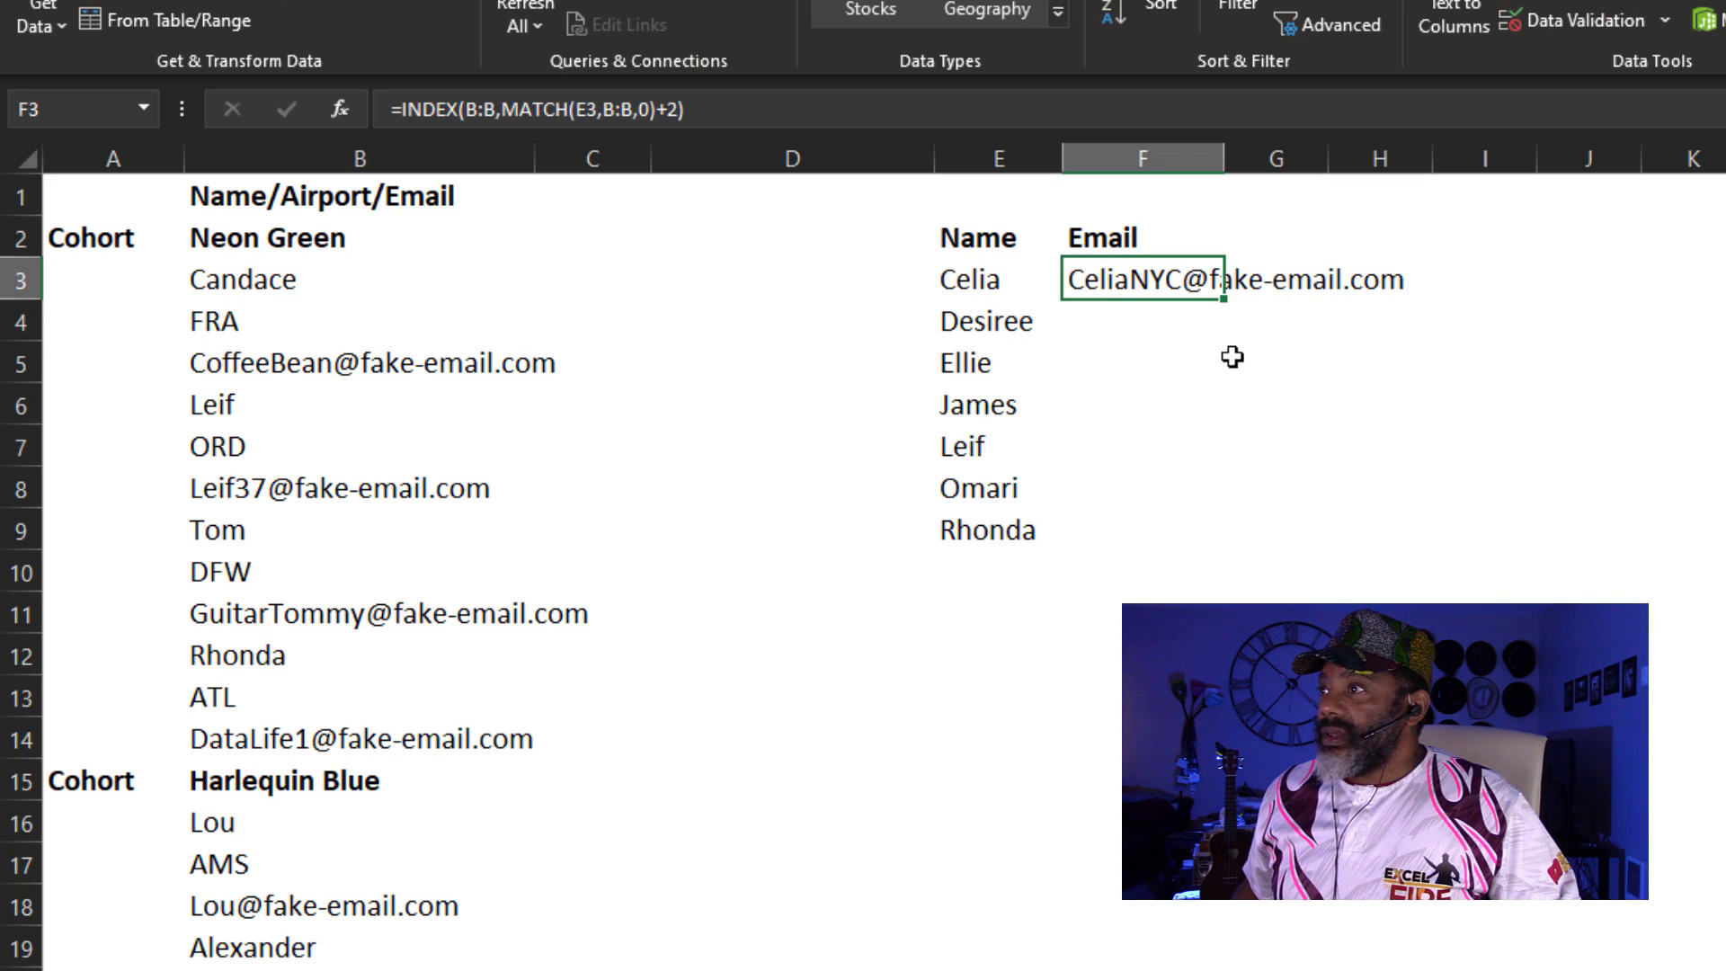
pyautogui.doubleClick(1221, 298)
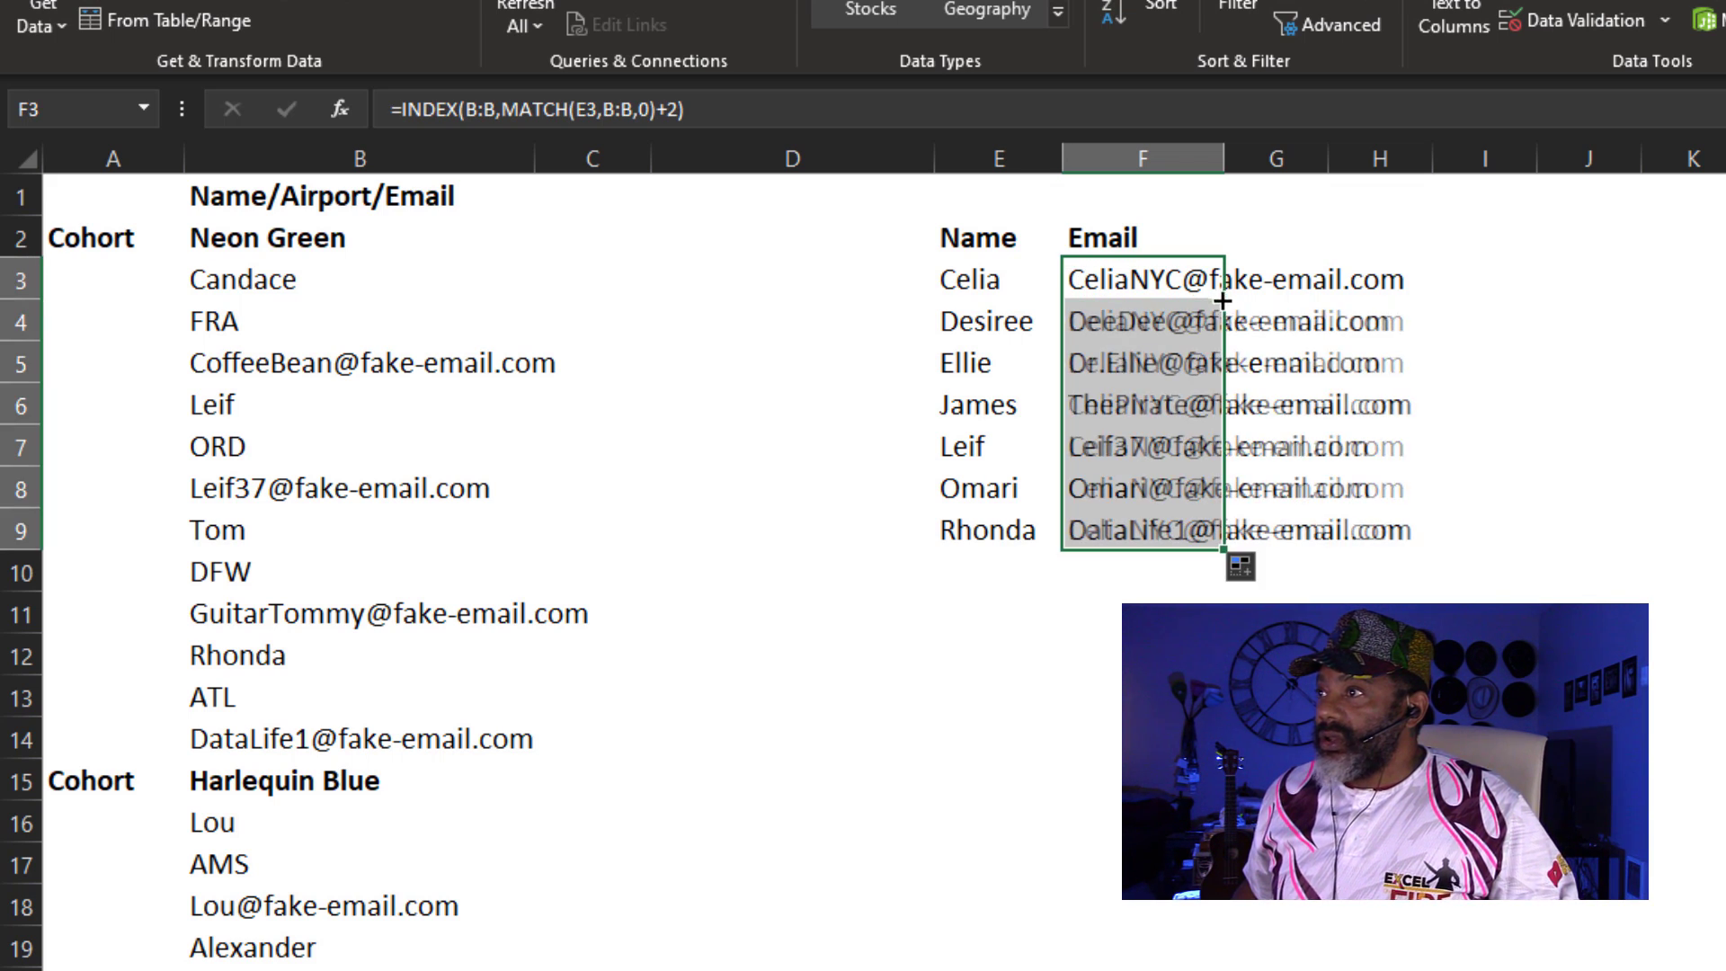
pyautogui.doubleClick(1227, 155)
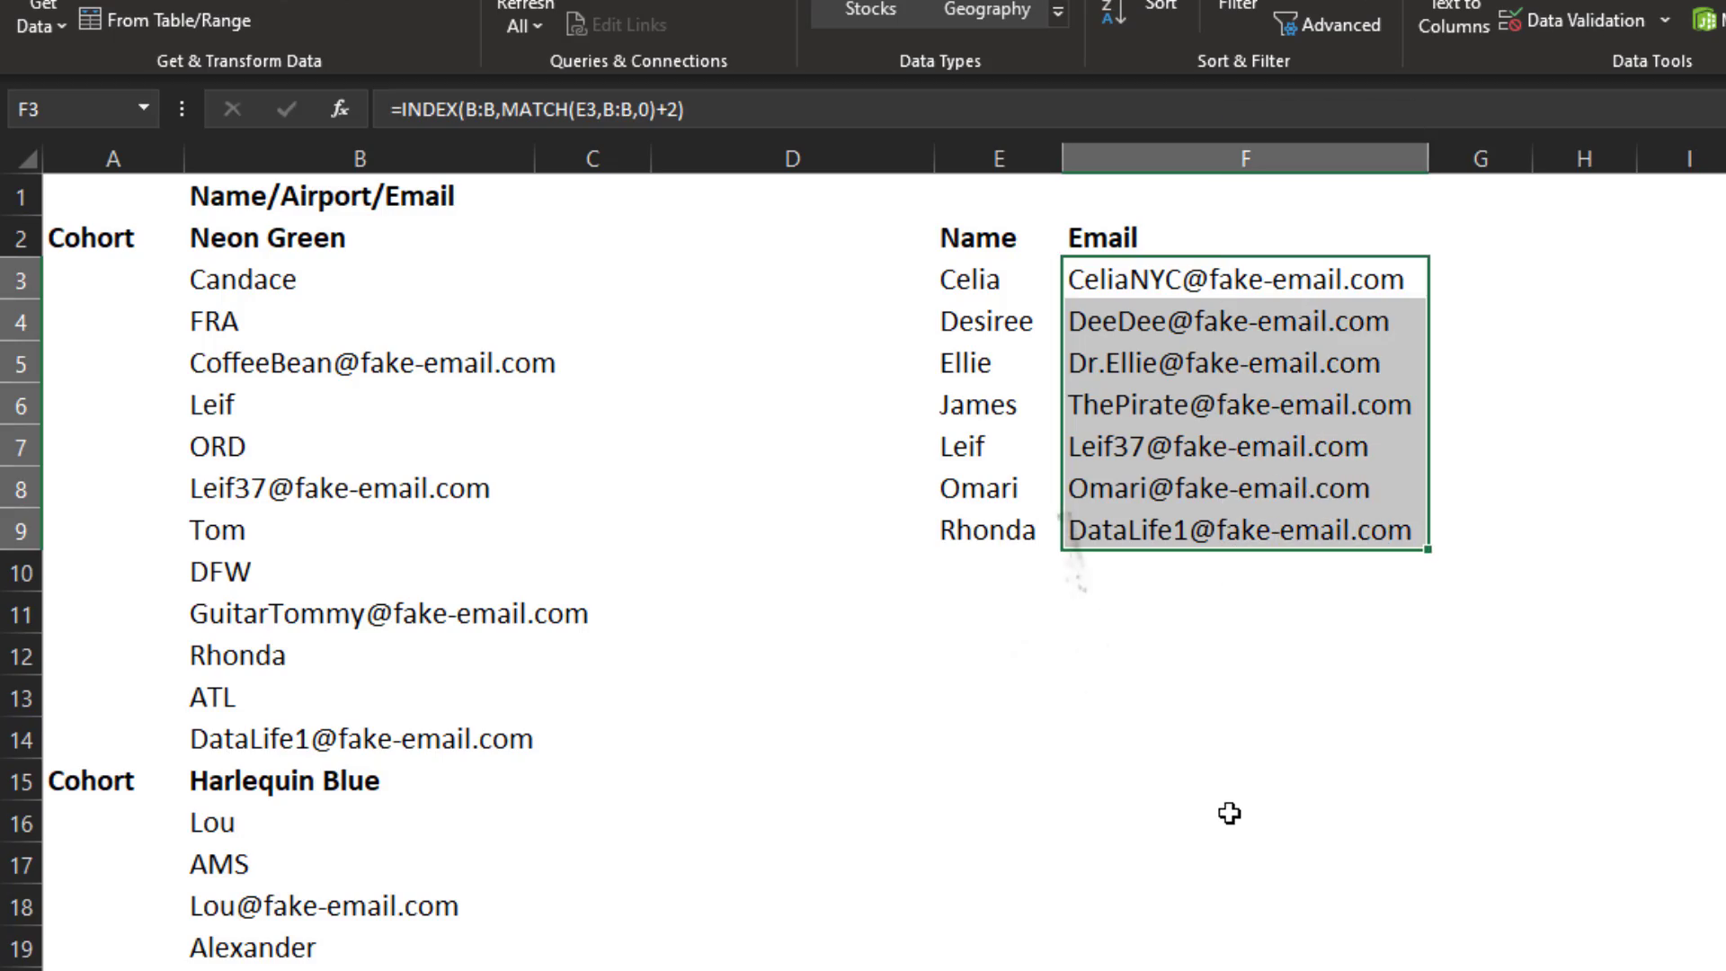
pyautogui.click(1228, 812)
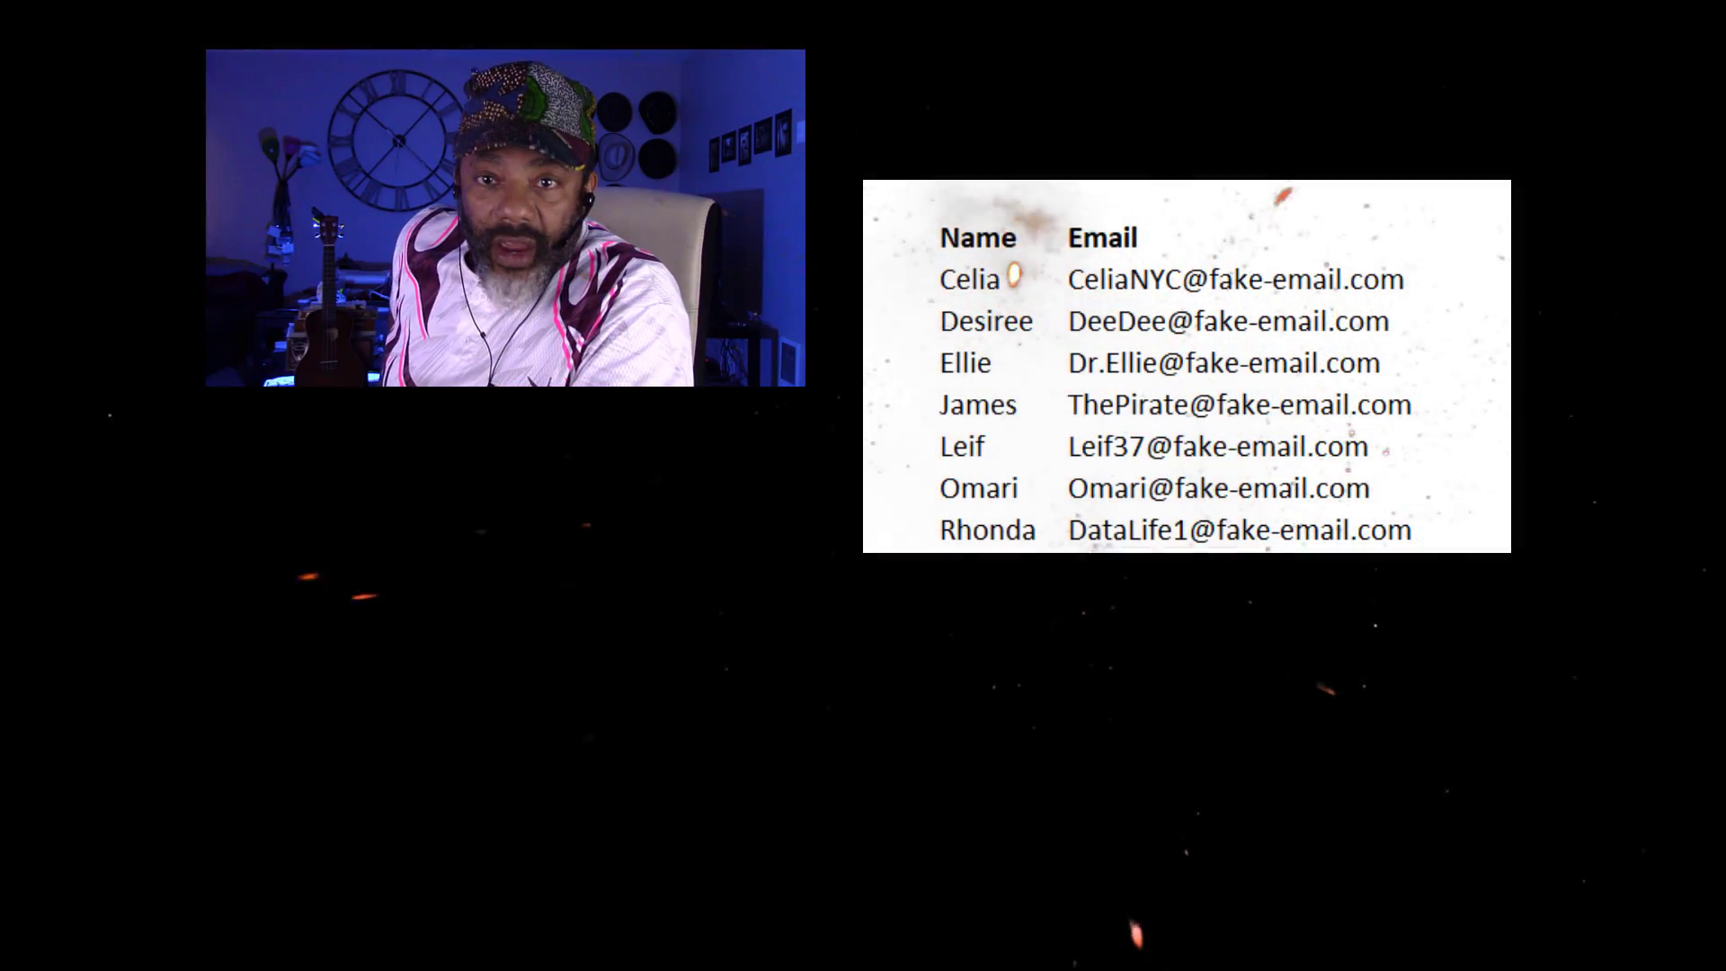